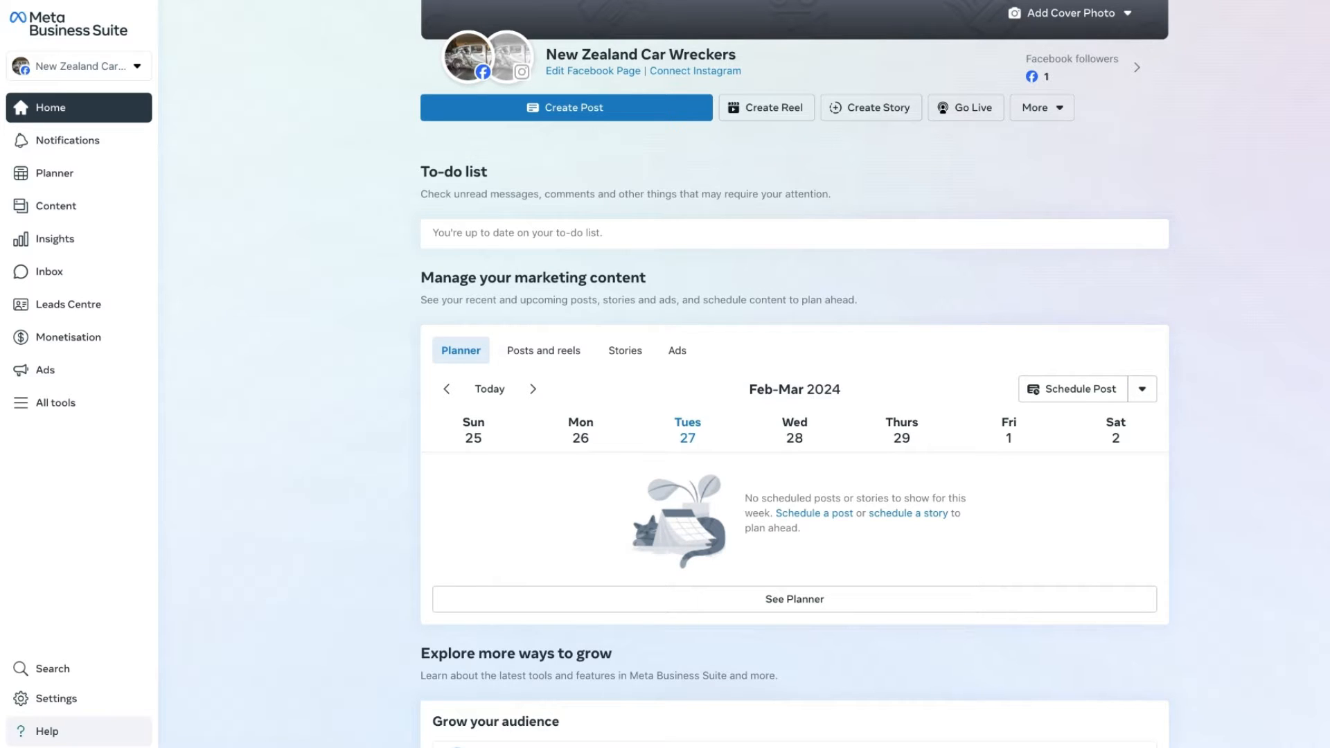
- Open the Leads Centre from the full list of tools and show the details of the most recently added lead
{"action": "left_click", "coordinate": [75, 409]}
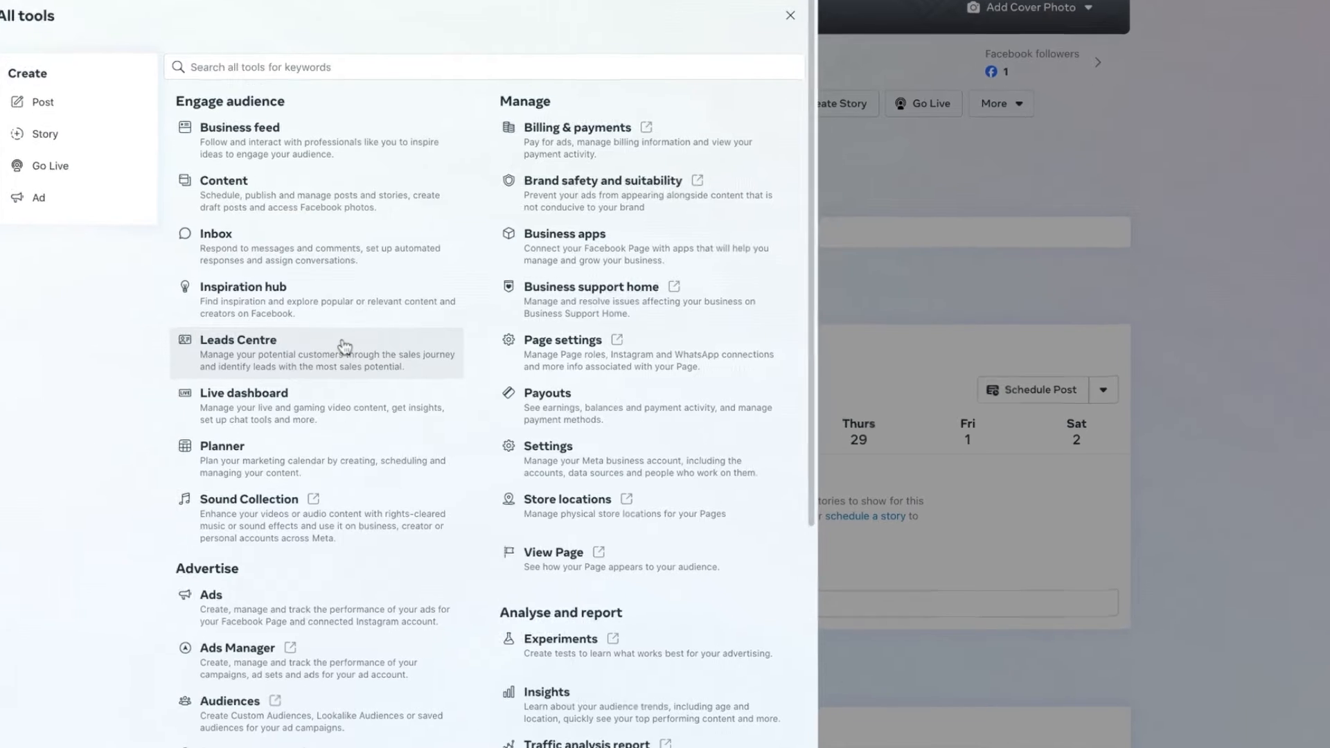
{"action": "left_click", "coordinate": [242, 373]}
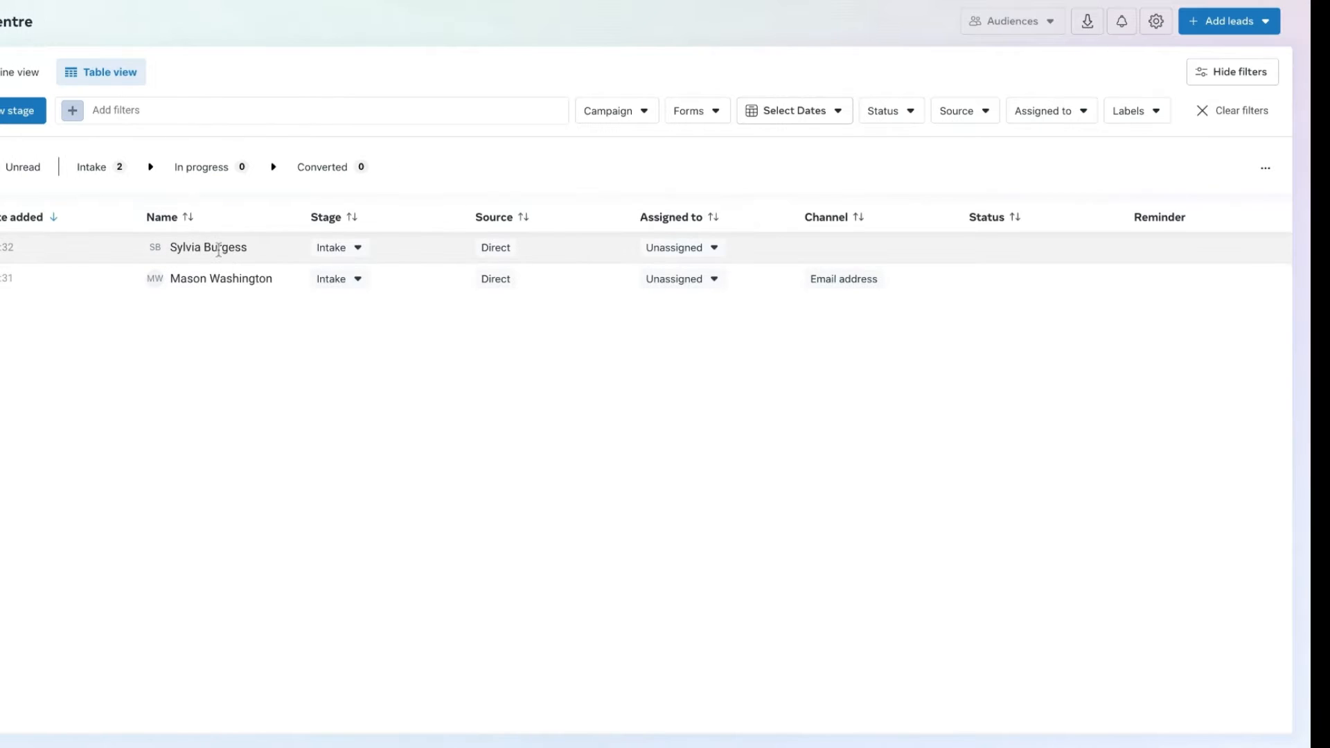
{"action": "left_click", "coordinate": [219, 248]}
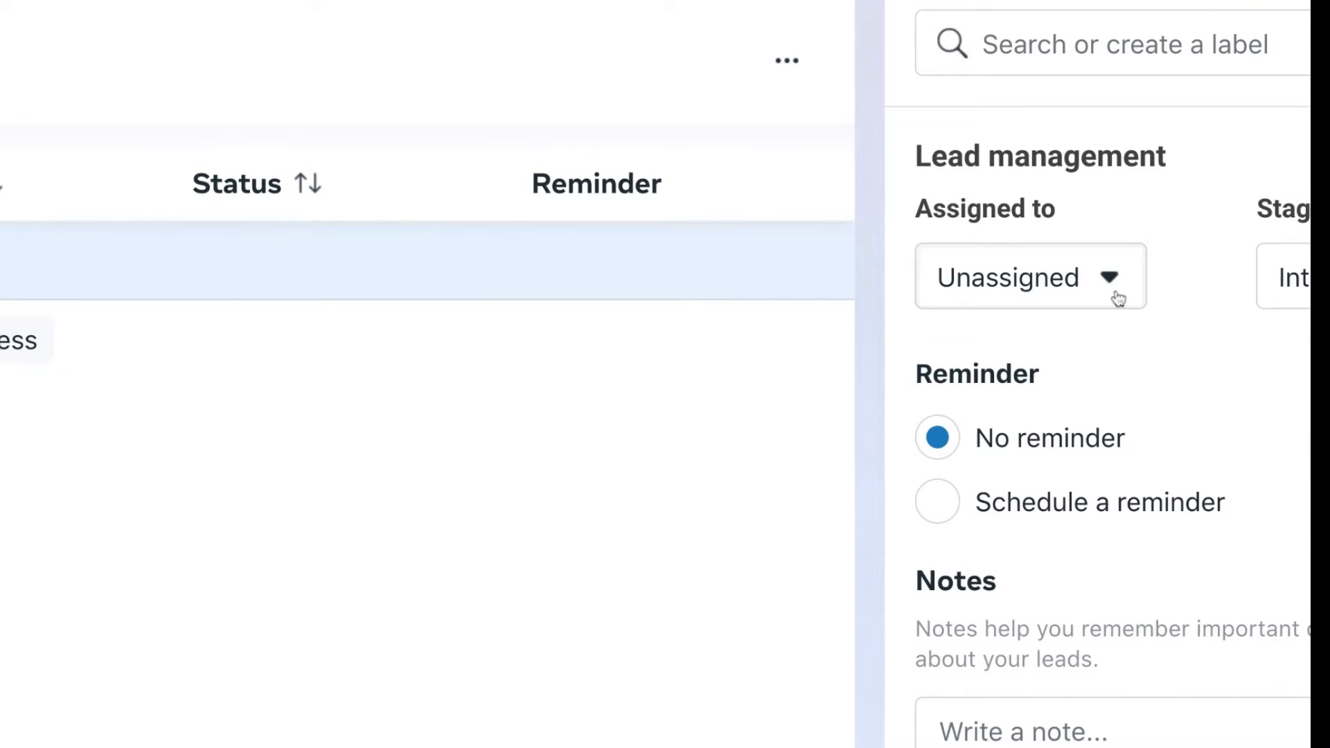
- Assign the open lead to the available team member and set its stage to In progress
{"action": "left_click", "coordinate": [1118, 298]}
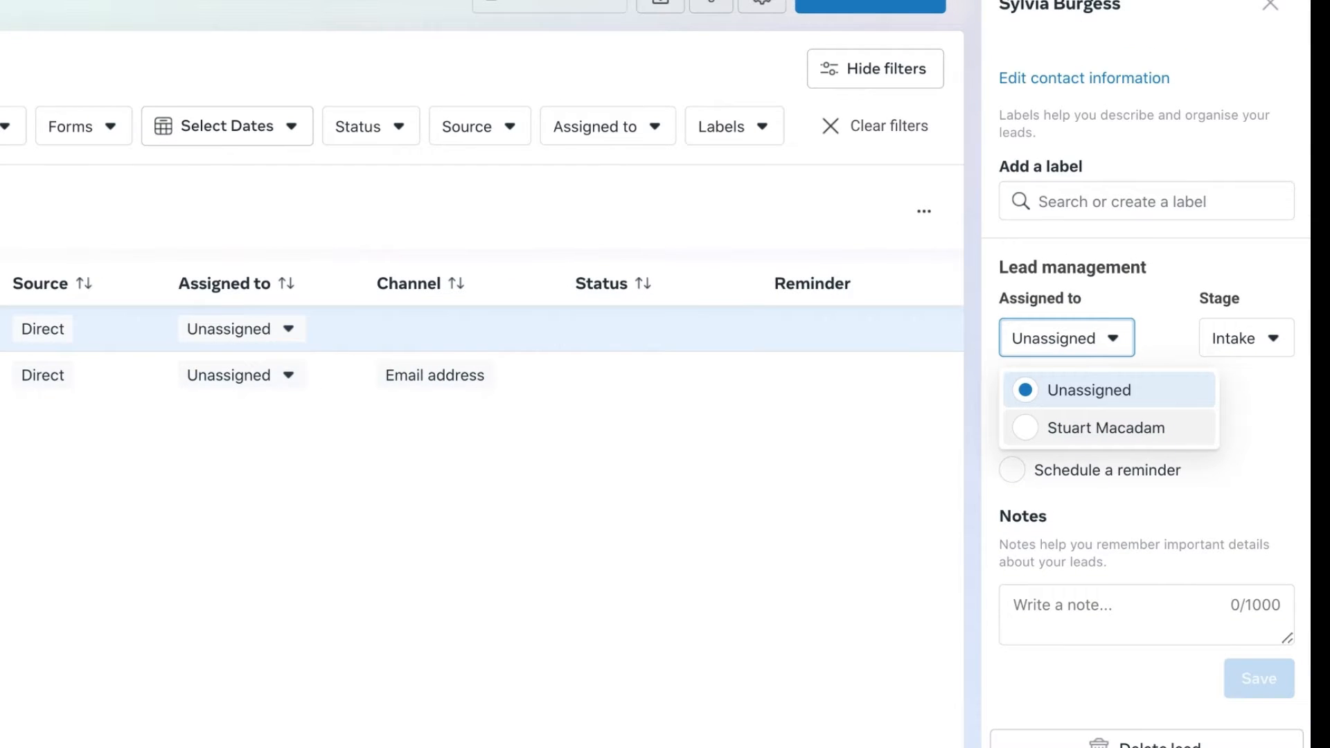
{"action": "left_click", "coordinate": [1107, 428]}
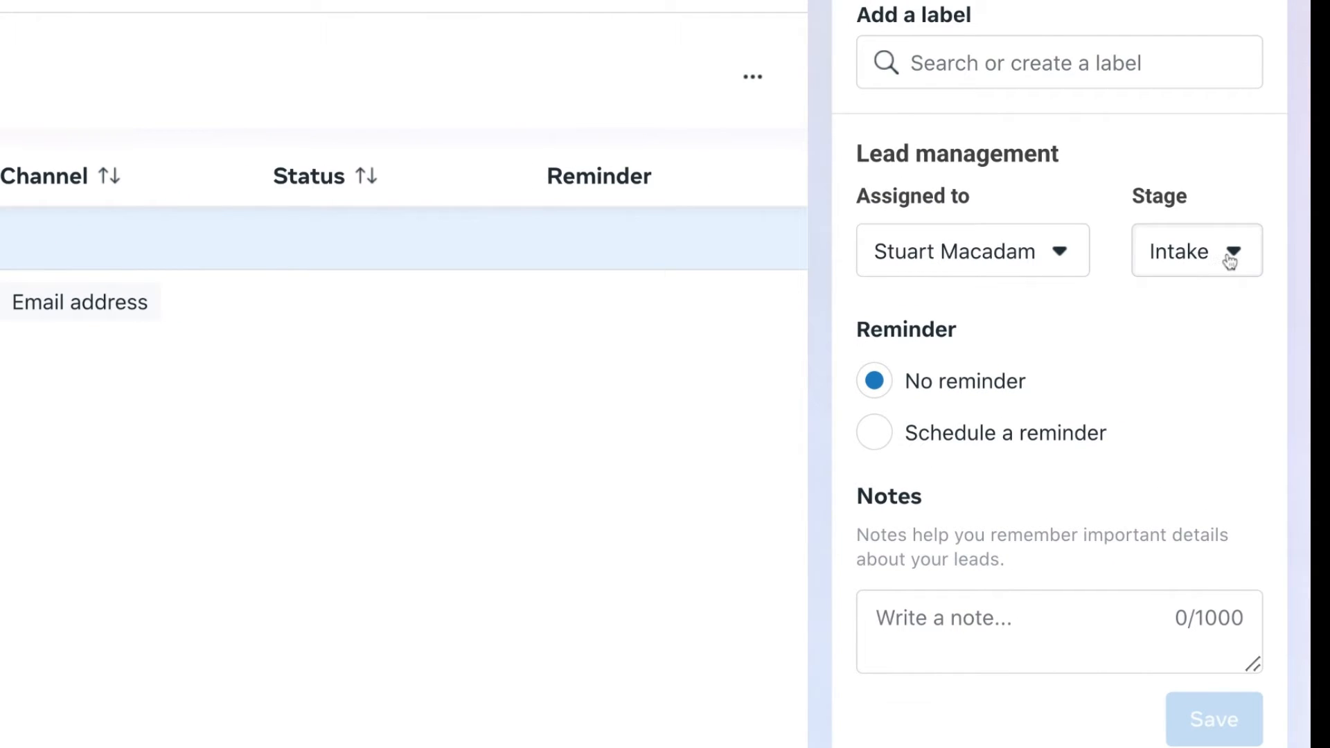
{"action": "left_click", "coordinate": [1230, 260]}
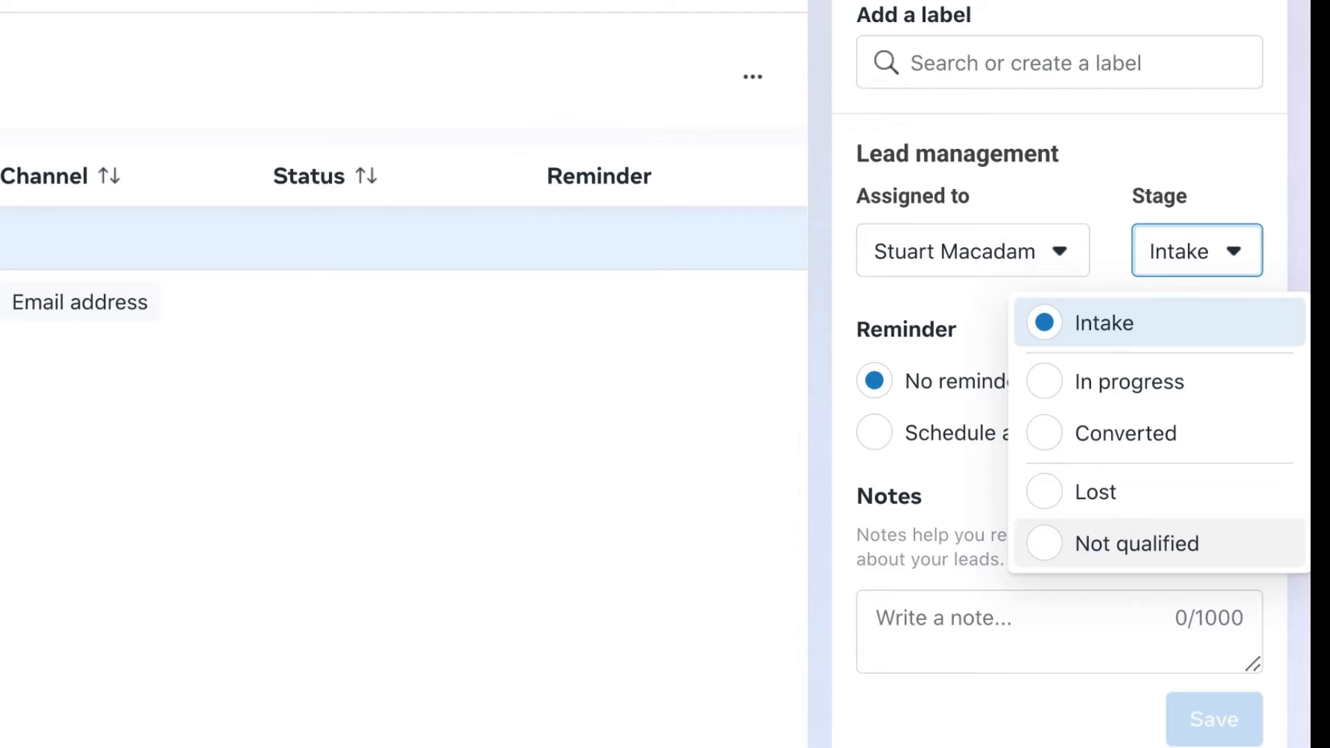
{"action": "left_click", "coordinate": [1050, 383]}
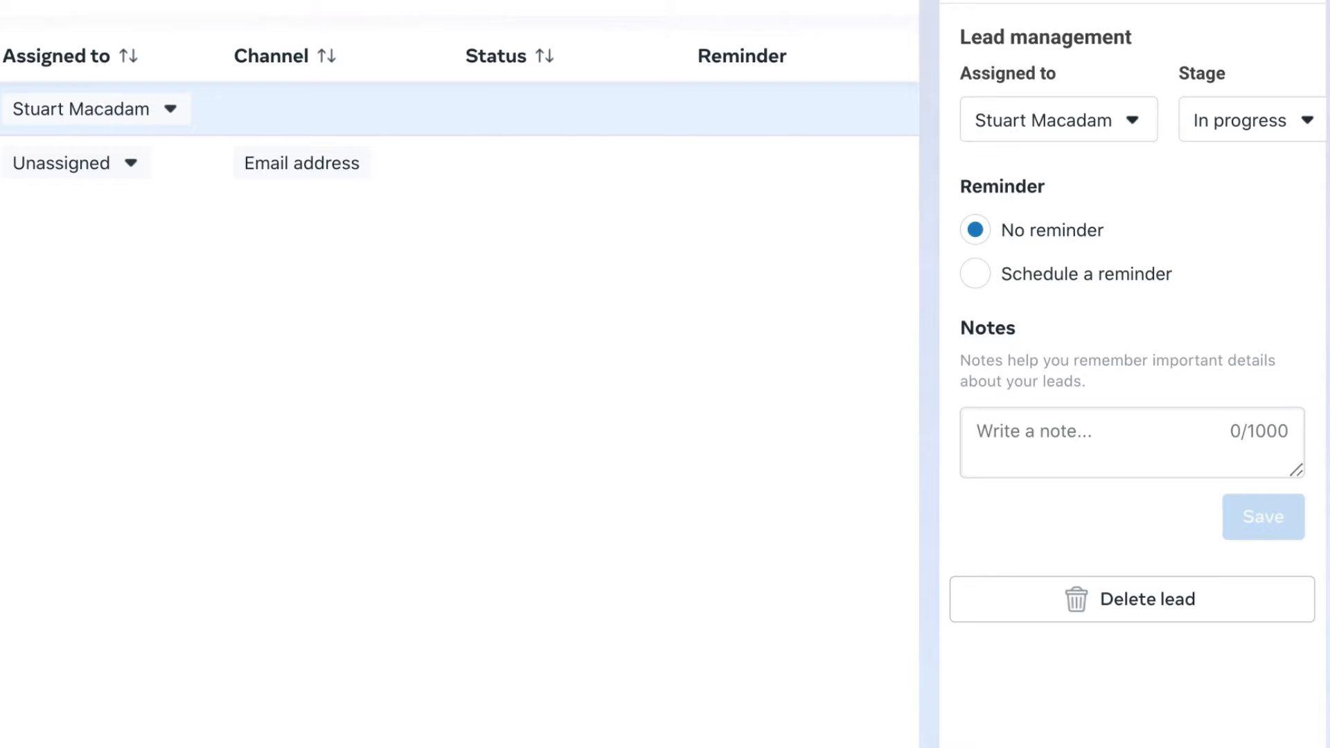
- Save the note "Interested. Call back at 3pm." on the lead and close its details
{"action": "left_click", "coordinate": [1191, 434]}
{"action": "type", "text": "Inter"}
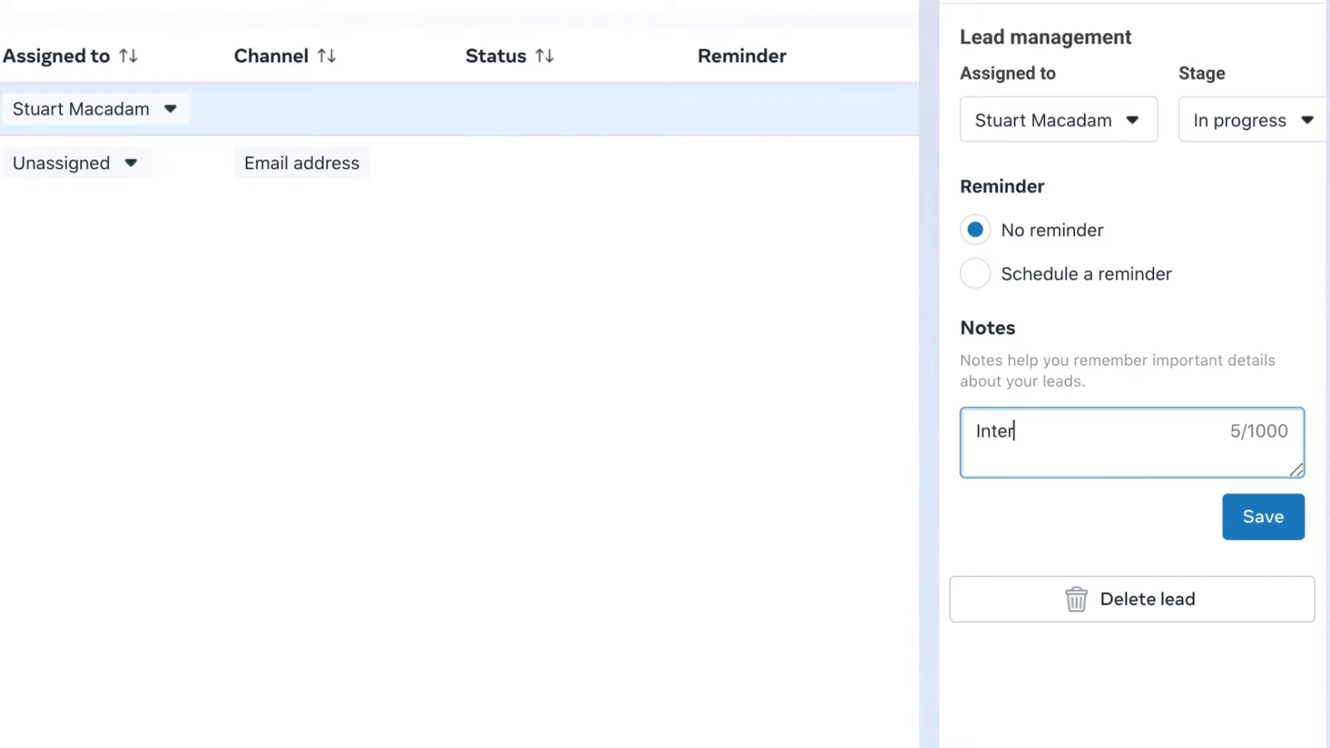
{"action": "type", "text": "ested. Ca"}
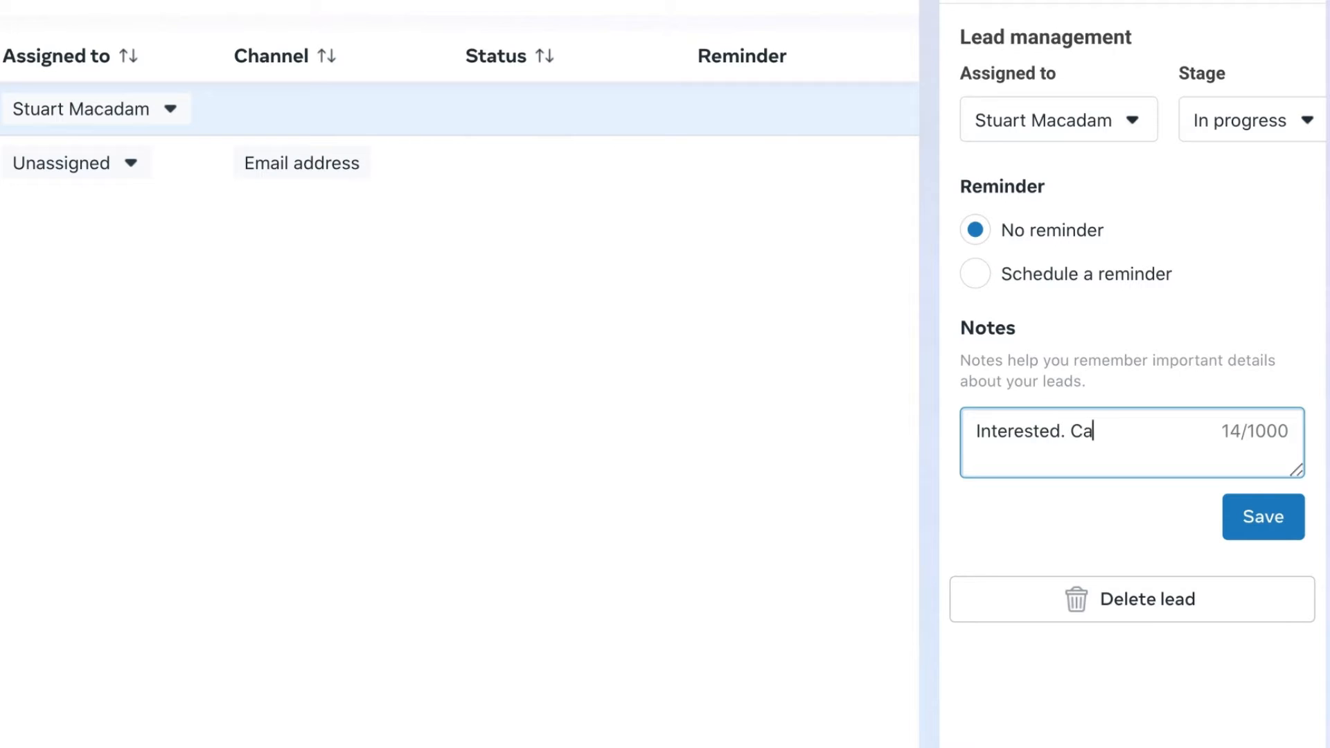
{"action": "type", "text": "ll back at "}
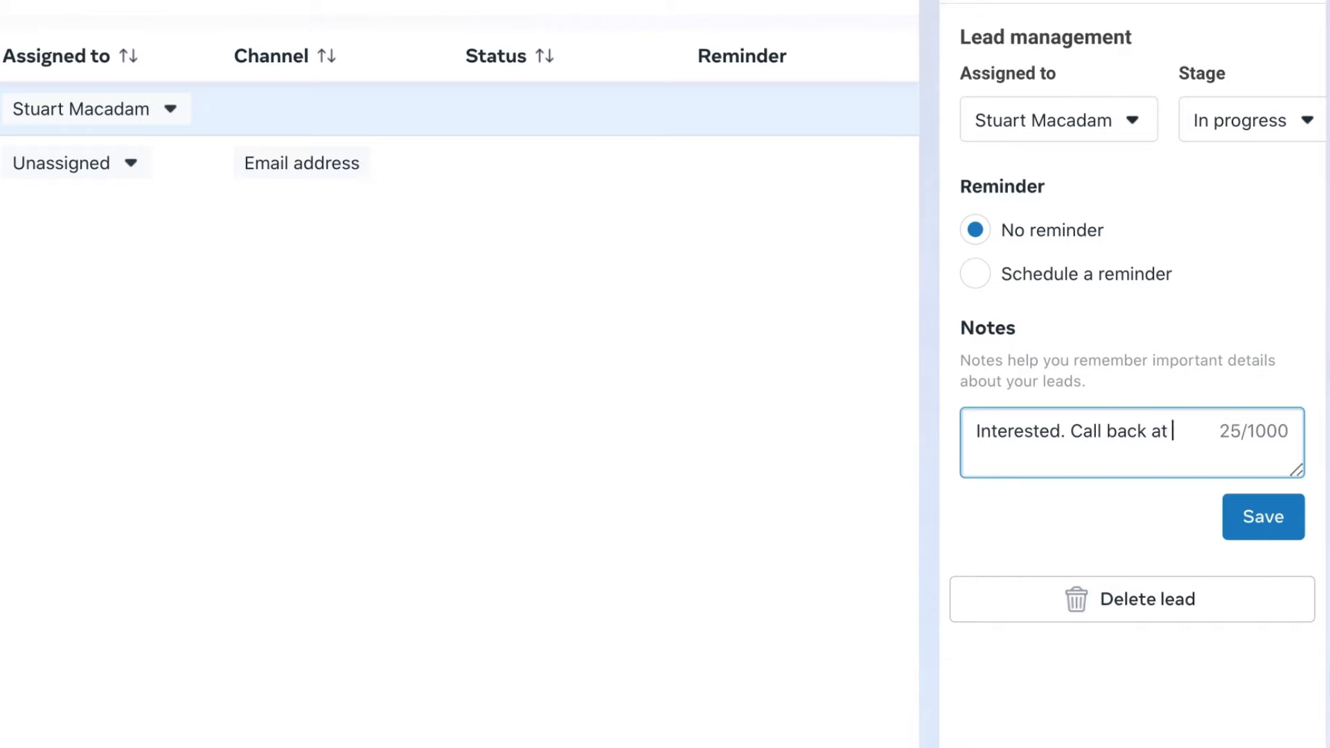
{"action": "type", "text": "3pm."}
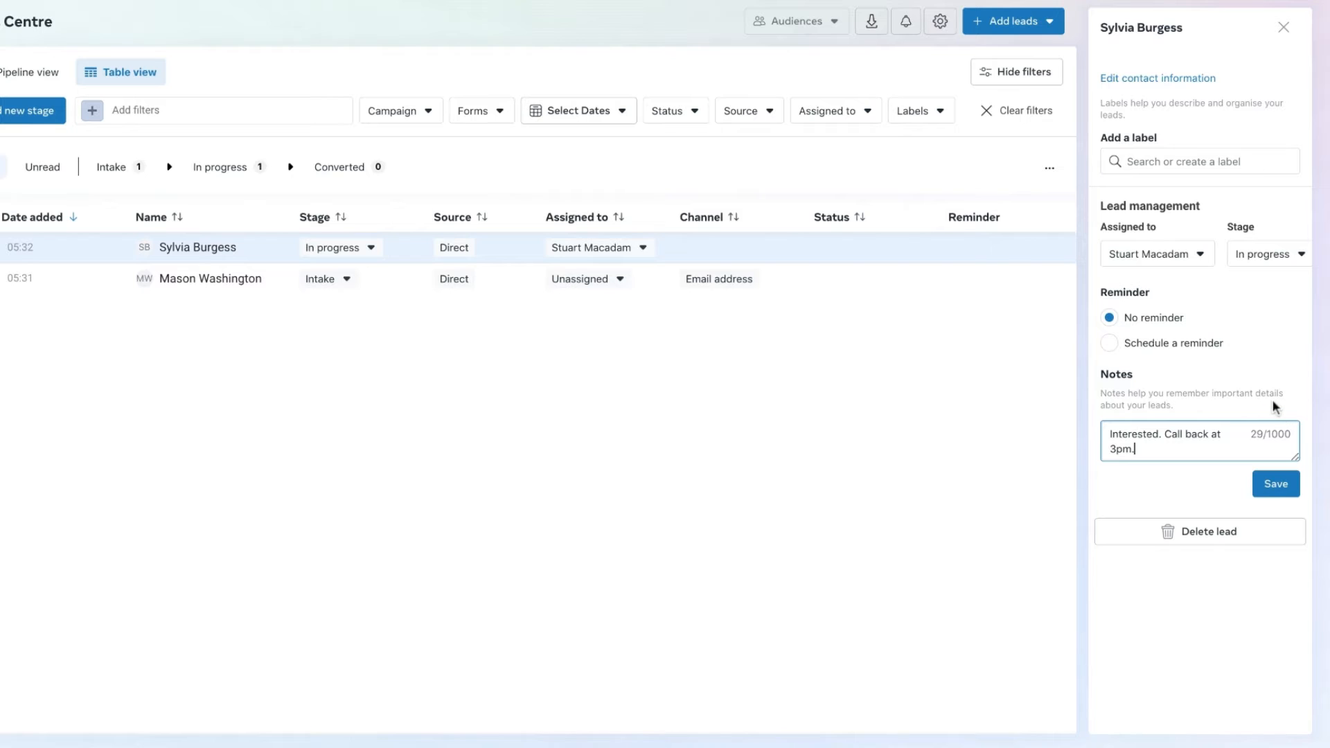
{"action": "left_click", "coordinate": [1276, 485]}
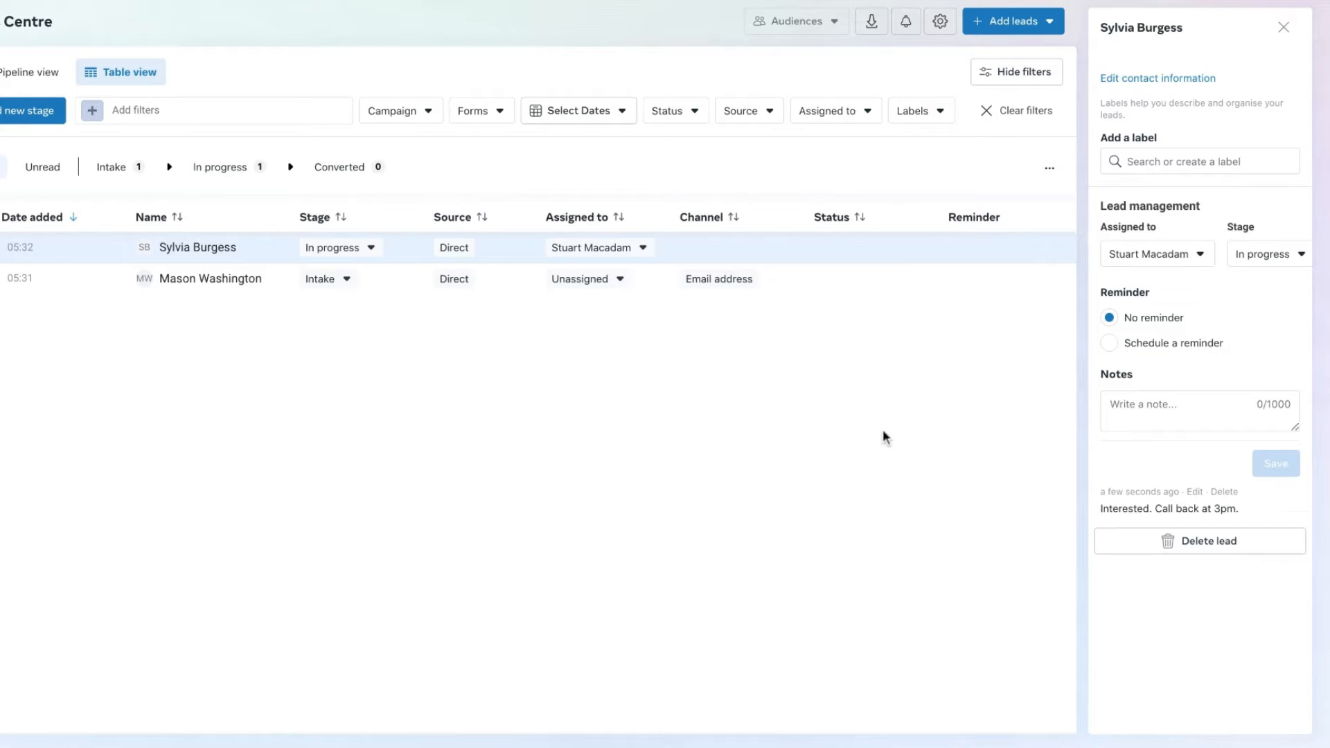
{"action": "left_click", "coordinate": [1283, 30]}
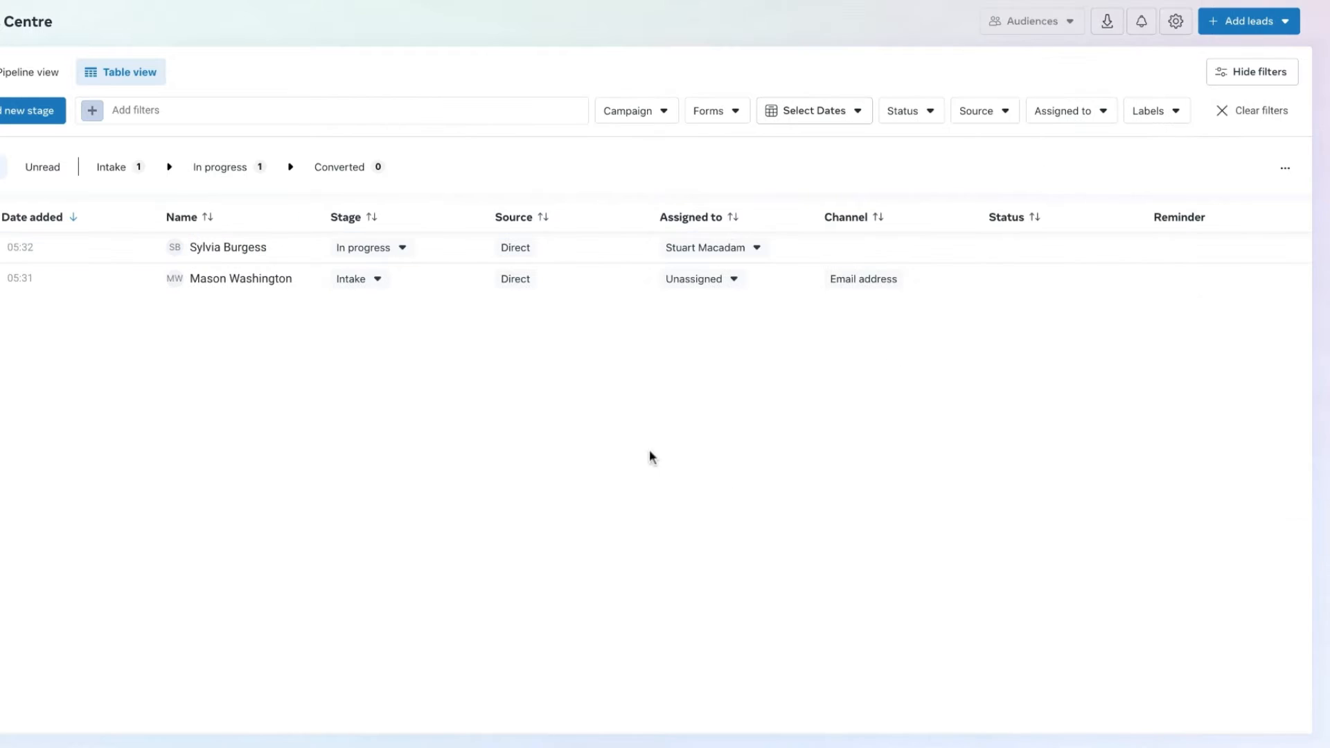
- Reopen the In progress lead and start scheduling a reminder titled "Call Back"
{"action": "left_click", "coordinate": [203, 256]}
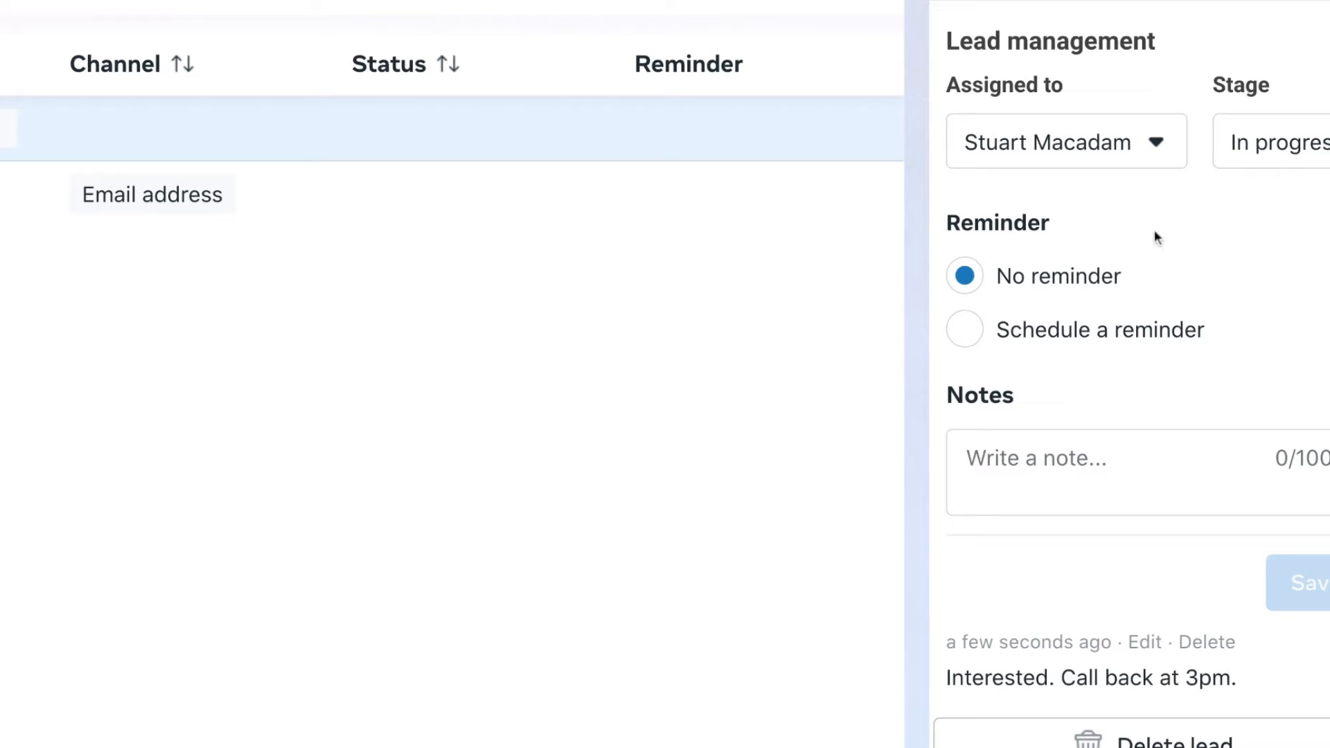
{"action": "left_click", "coordinate": [969, 331]}
{"action": "scroll", "coordinate": [1016, 342], "scroll_direction": "up", "scroll_amount": 3}
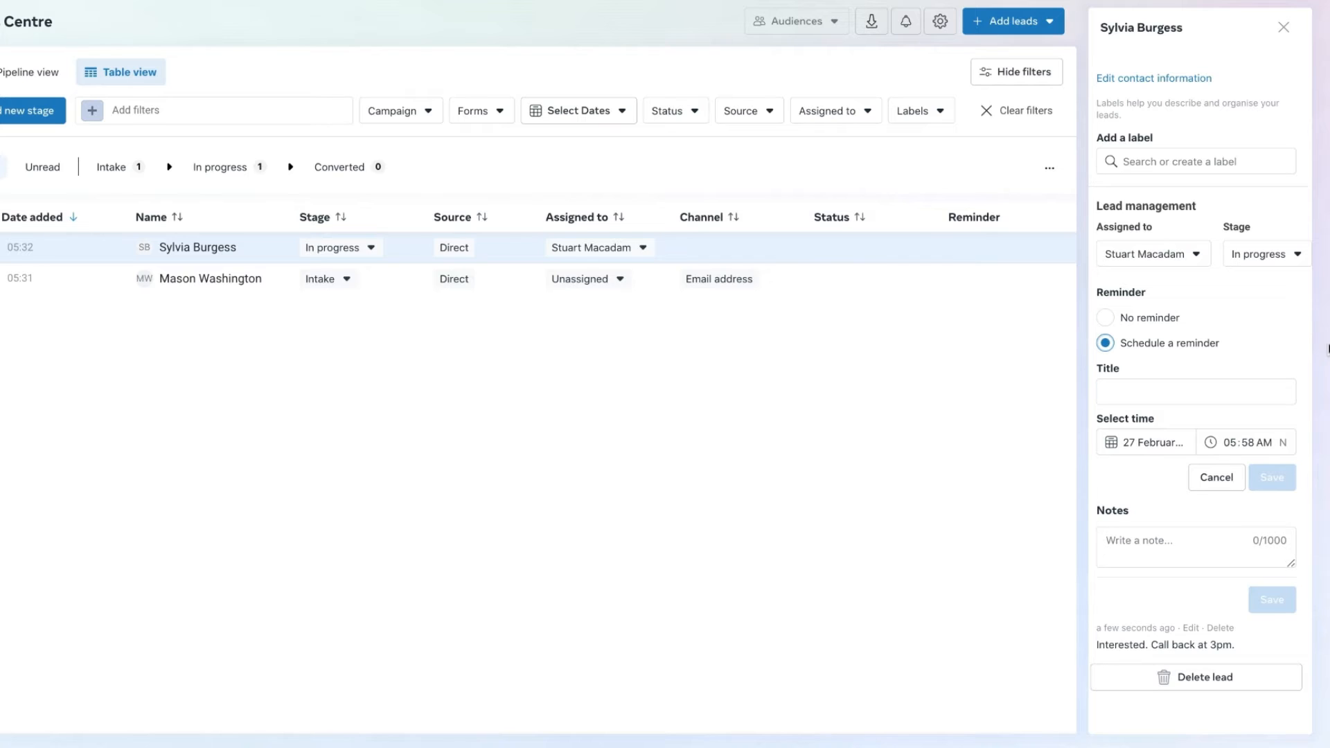
{"action": "left_click", "coordinate": [1166, 394]}
{"action": "type", "text": "Call "}
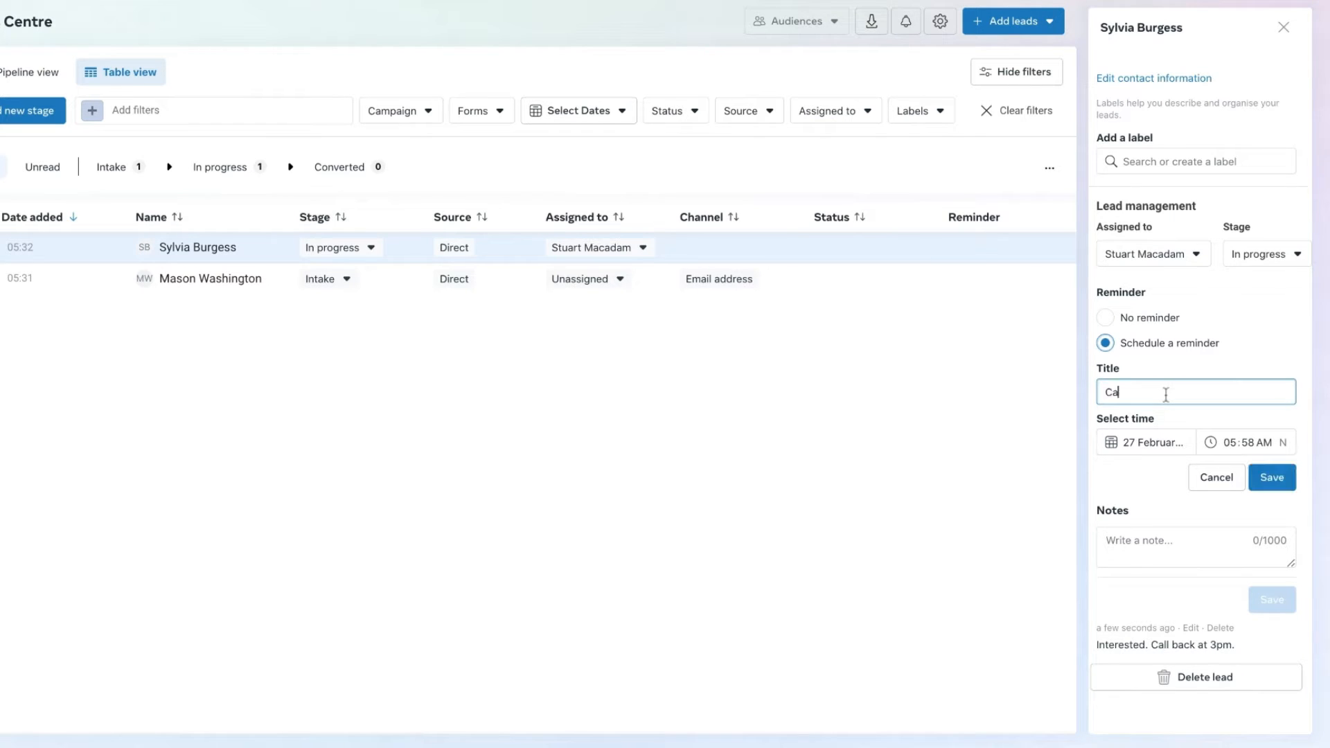
{"action": "type", "text": "Back"}
- Set the reminder time to 03:00 PM, save the reminder and close the lead's details
{"action": "left_click", "coordinate": [1232, 443]}
{"action": "type", "text": "03"}
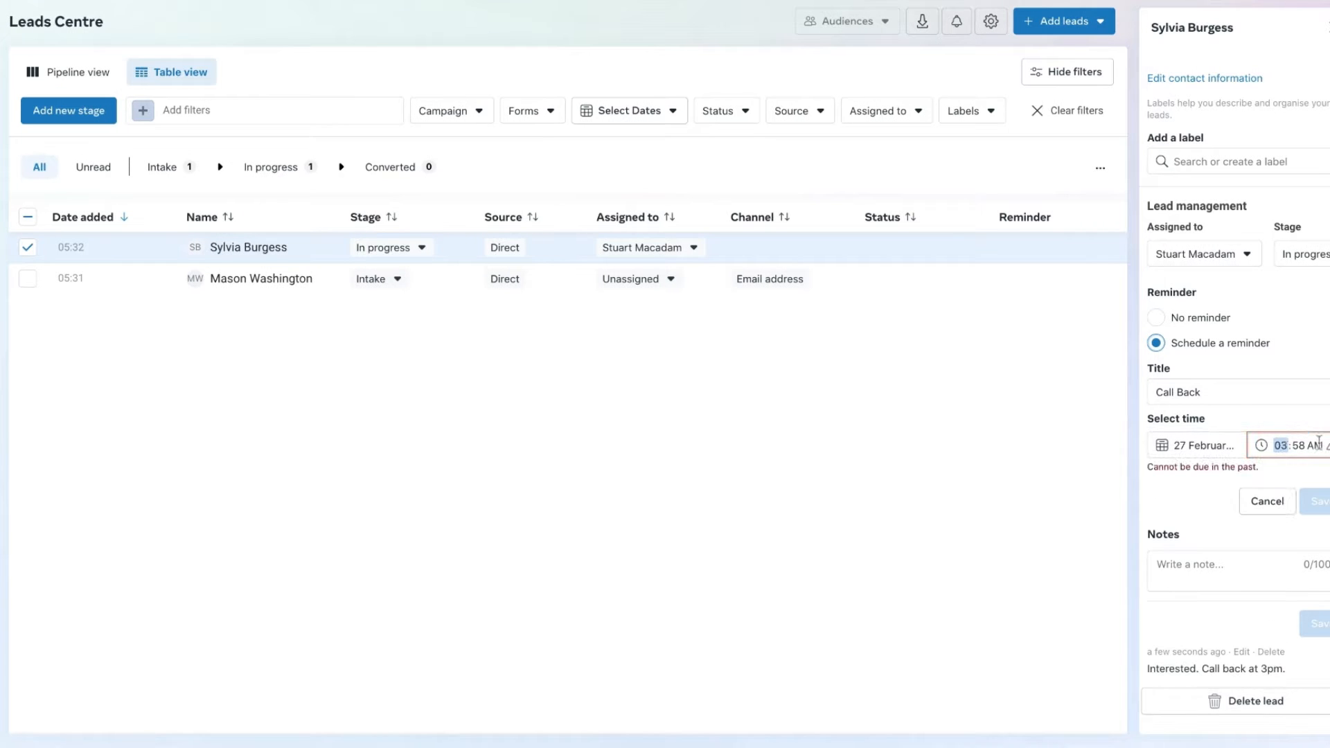
{"action": "type", "text": "00p"}
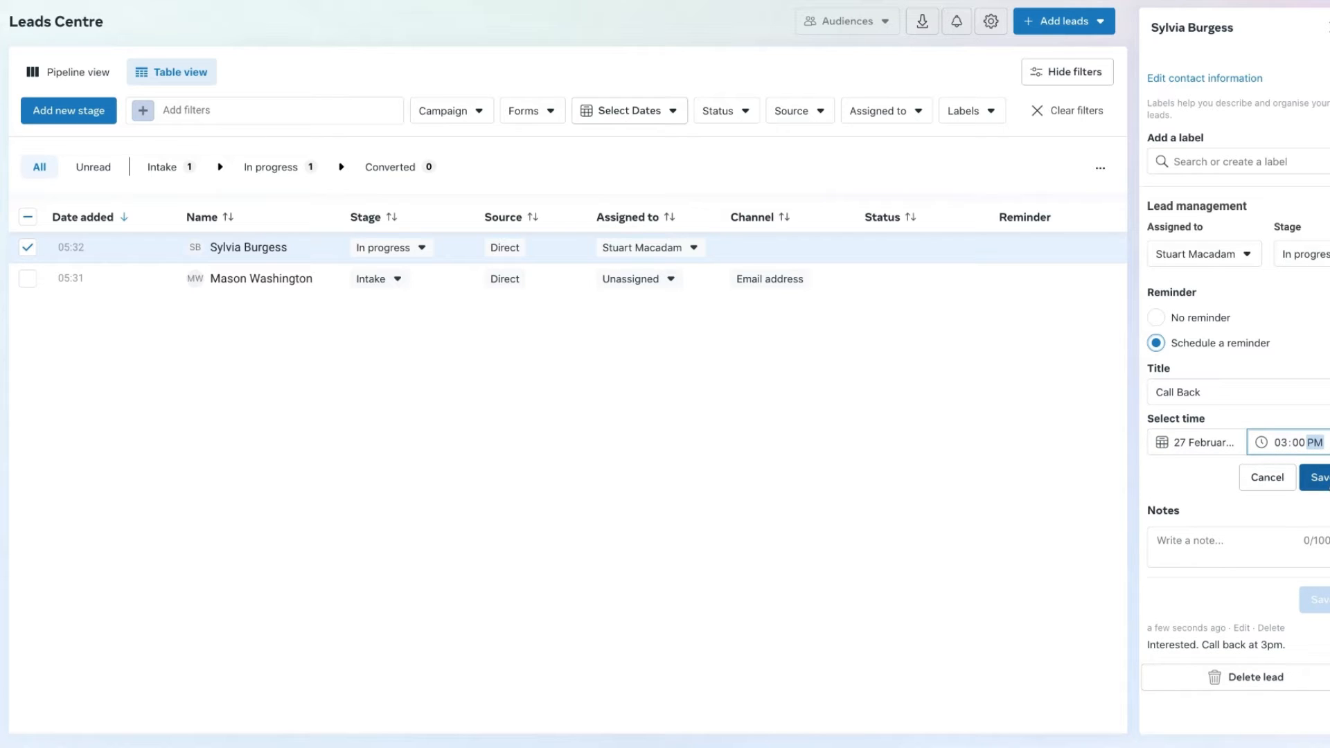
{"action": "left_click", "coordinate": [1319, 477]}
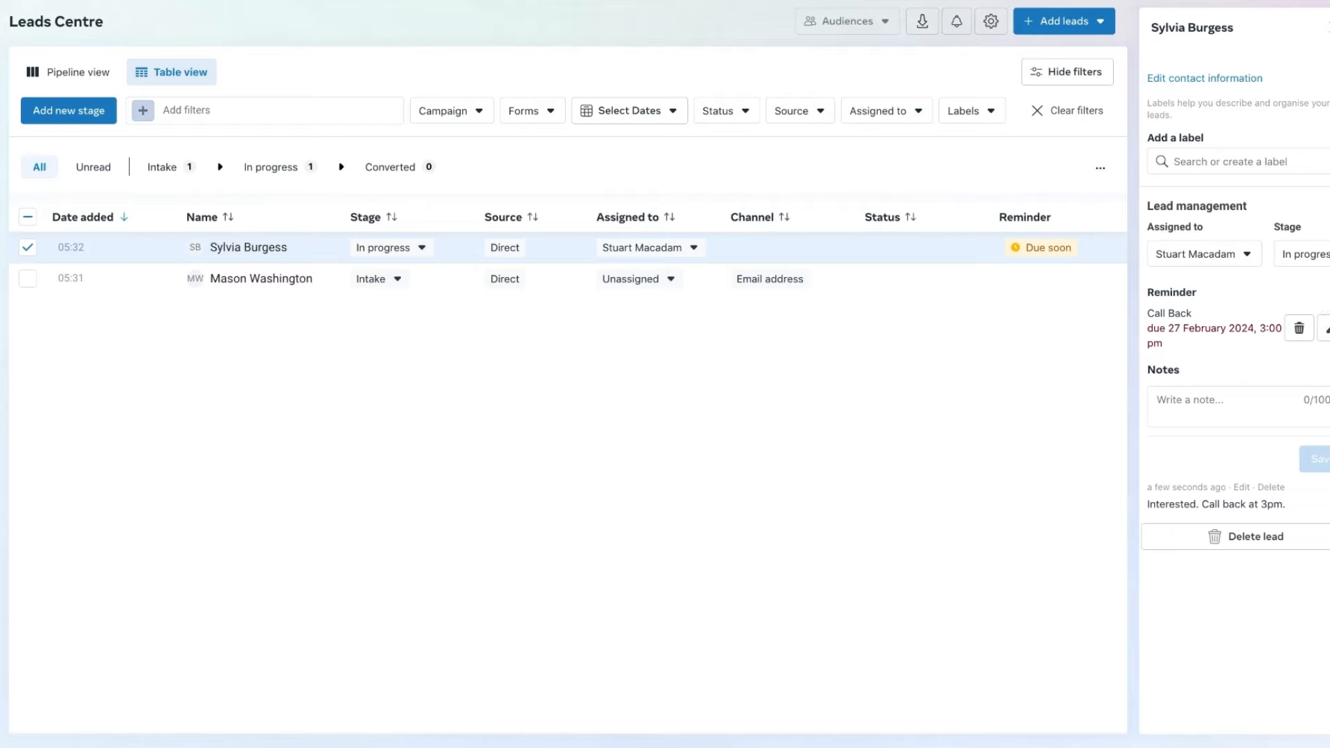
{"action": "left_click", "coordinate": [1325, 27]}
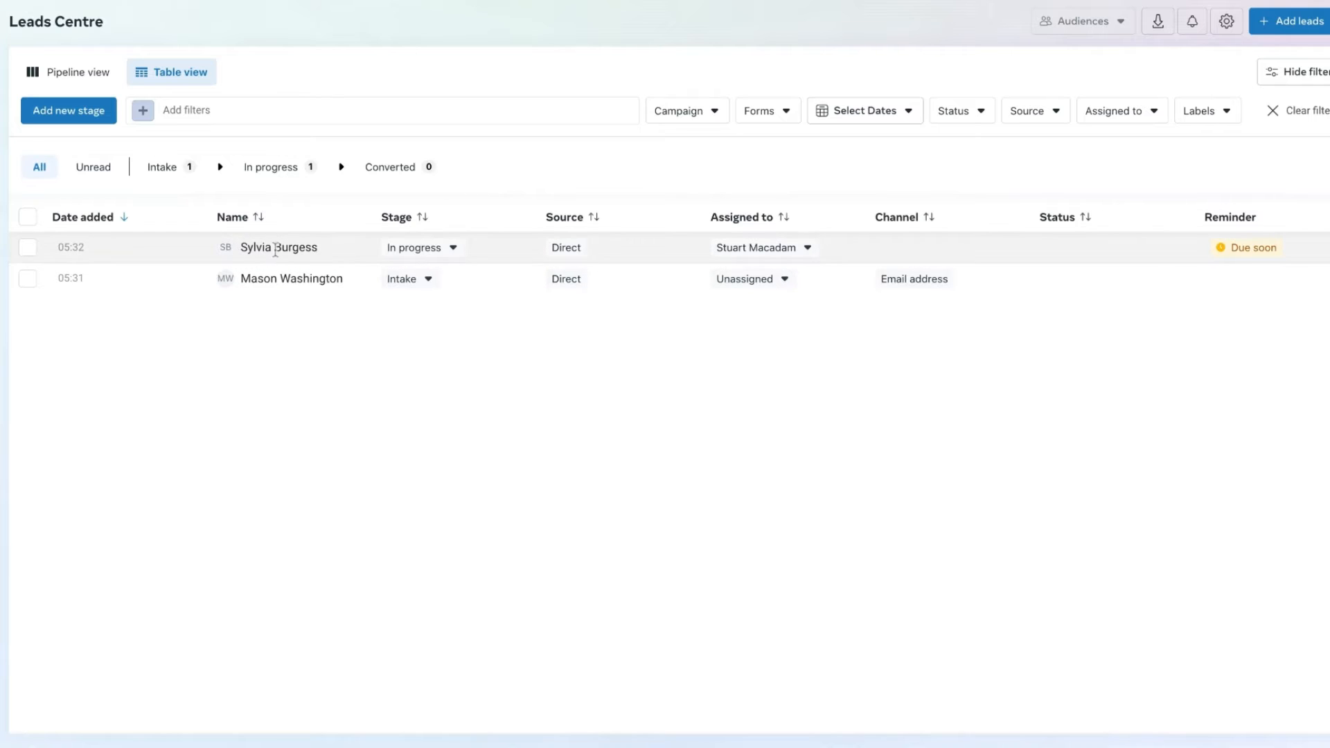
- Review the saved reminder and note in the In progress lead's details, and return to the leads table
{"action": "left_click", "coordinate": [277, 249]}
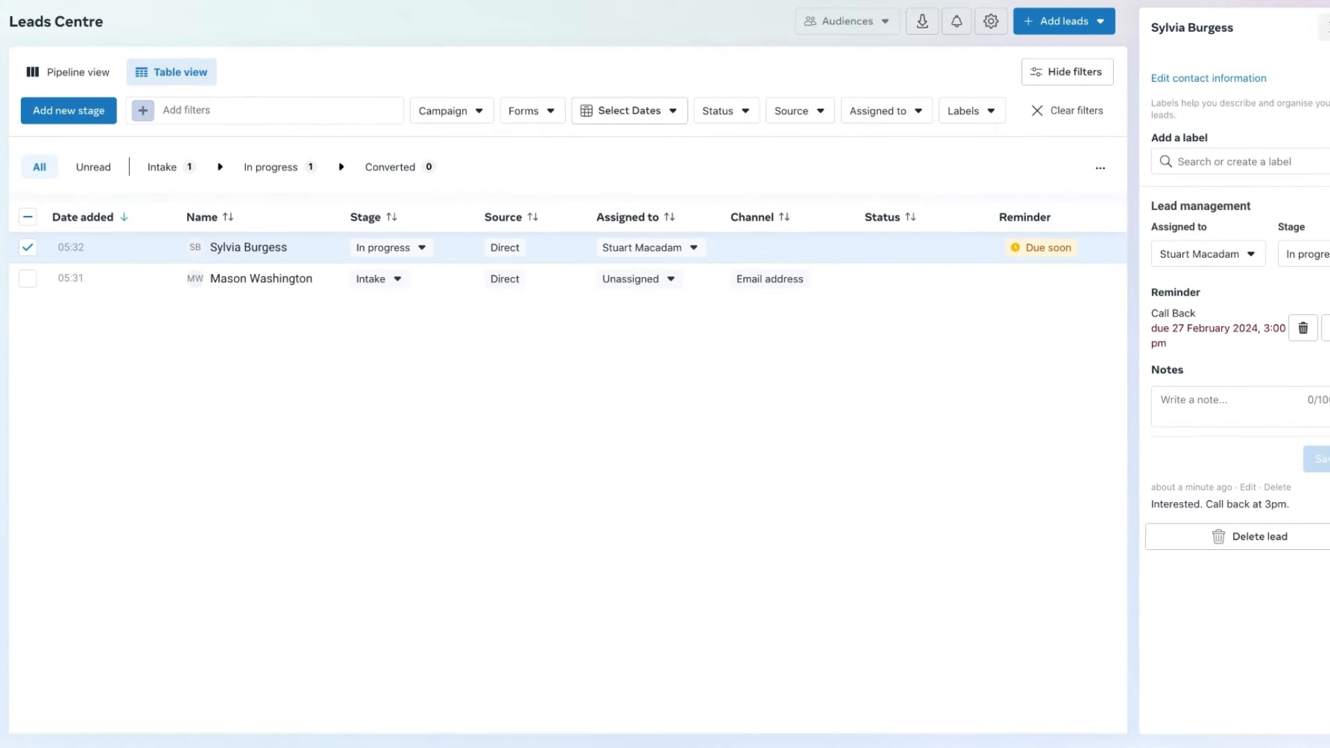
{"action": "left_click", "coordinate": [1324, 28]}
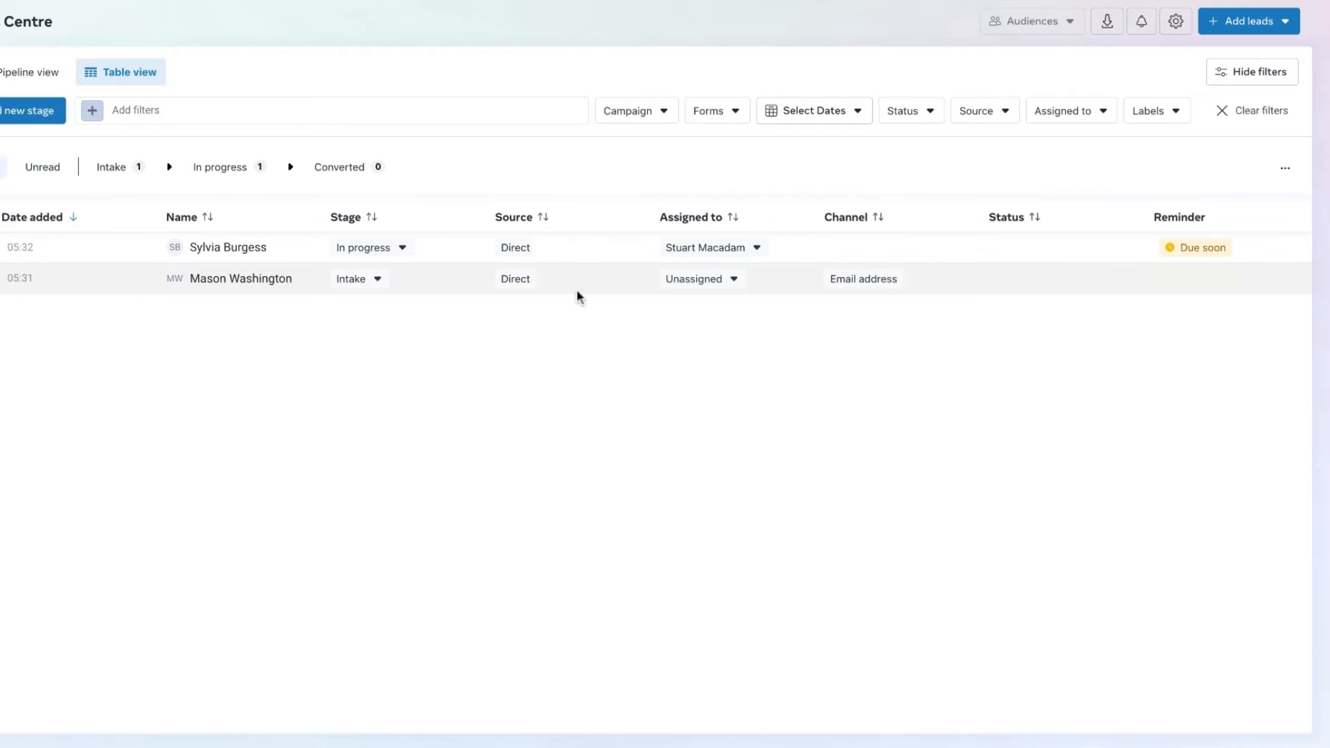
{"action": "mouse_move", "coordinate": [514, 248]}
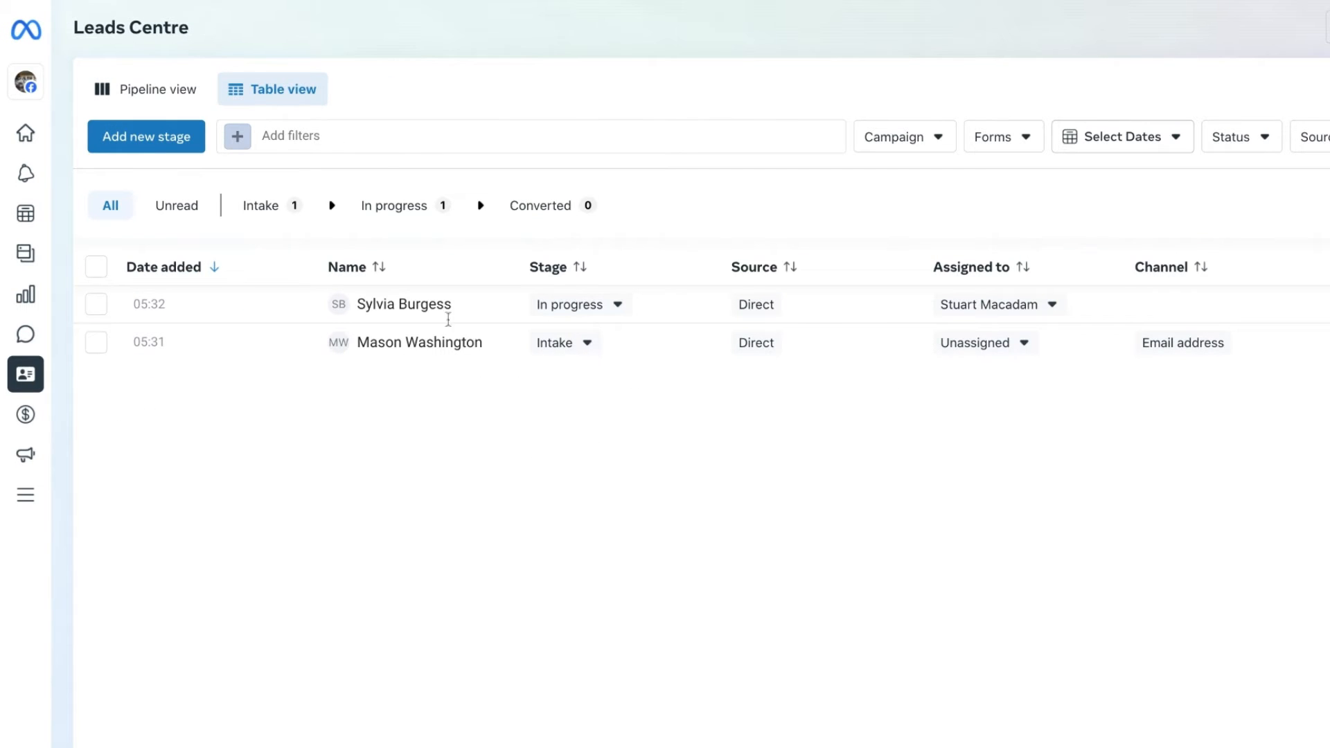
- Show the leads as a pipeline and move the lead in the Intake stage to Converted
{"action": "left_click", "coordinate": [148, 104]}
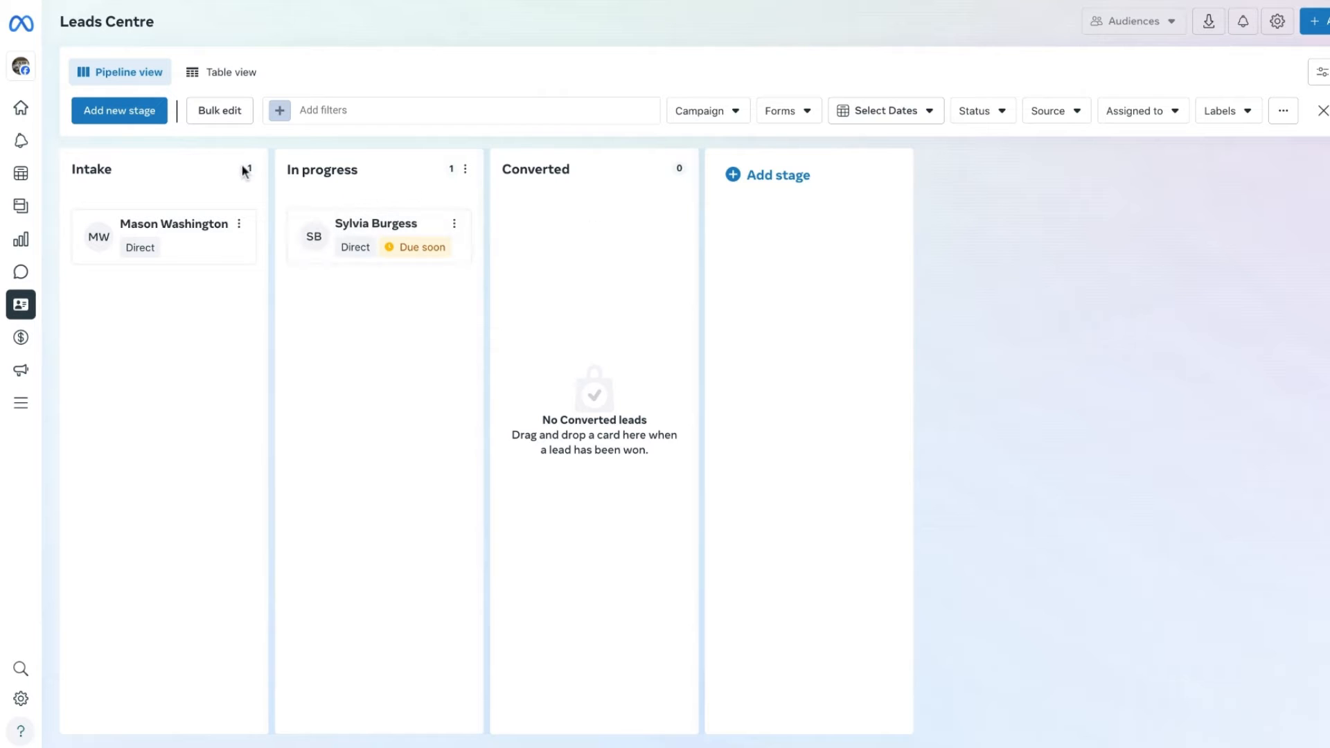
{"action": "left_click_drag", "start_coordinate": [139, 229], "coordinate": [594, 236]}
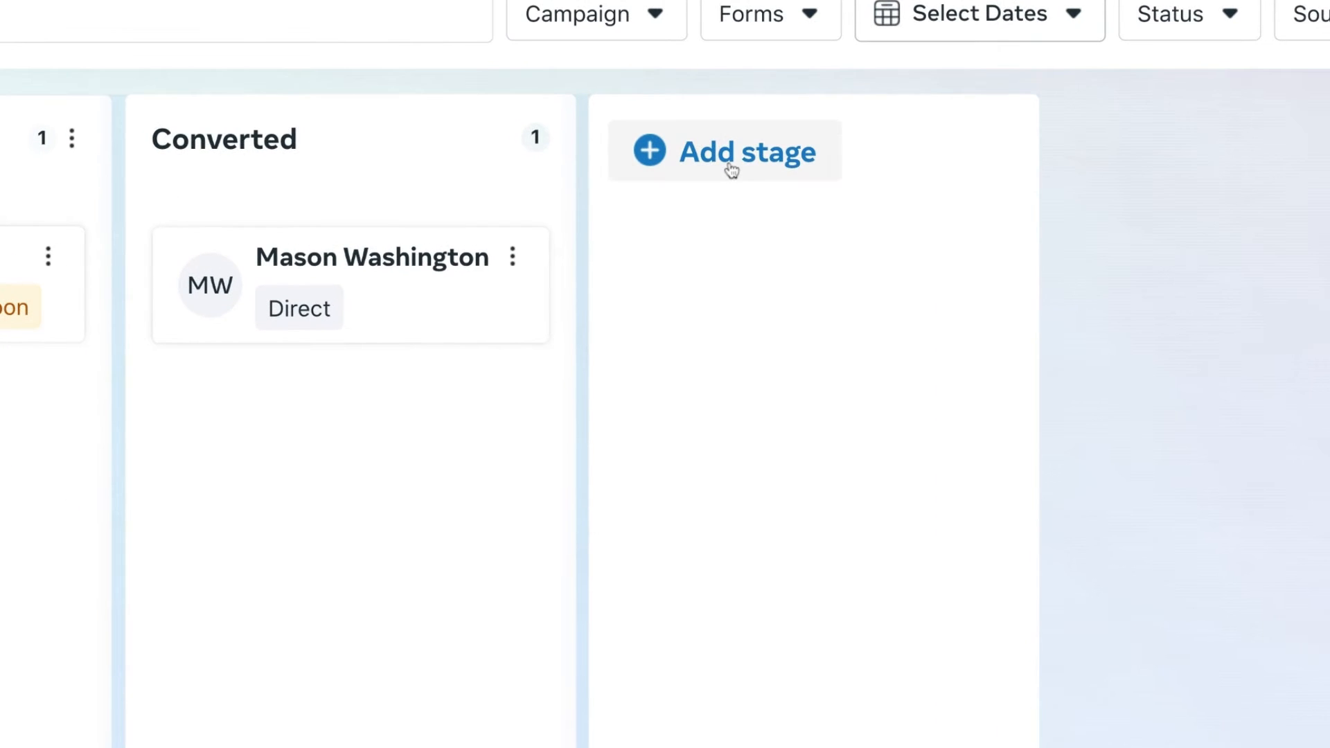
- Add a new pipeline stage named "Contract Signed" before the Converted stage
{"action": "left_click", "coordinate": [729, 167]}
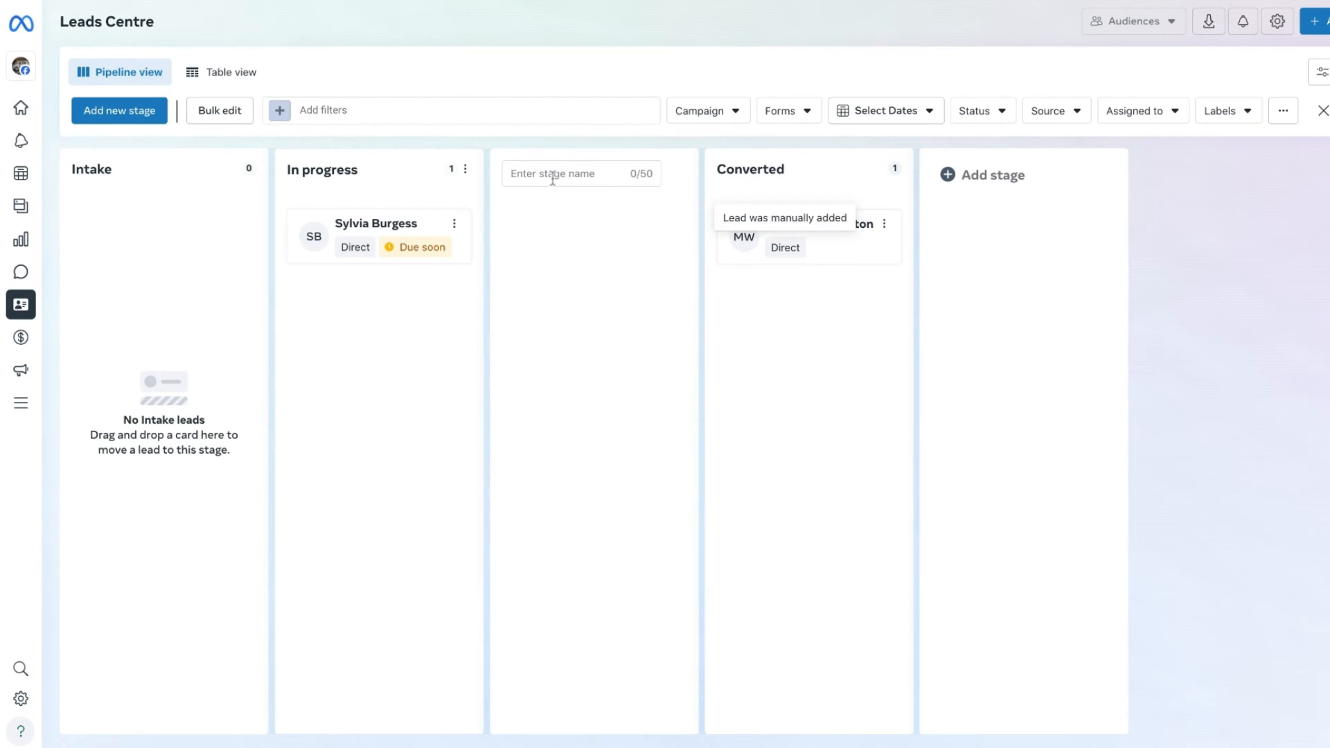
{"action": "left_click", "coordinate": [410, 180]}
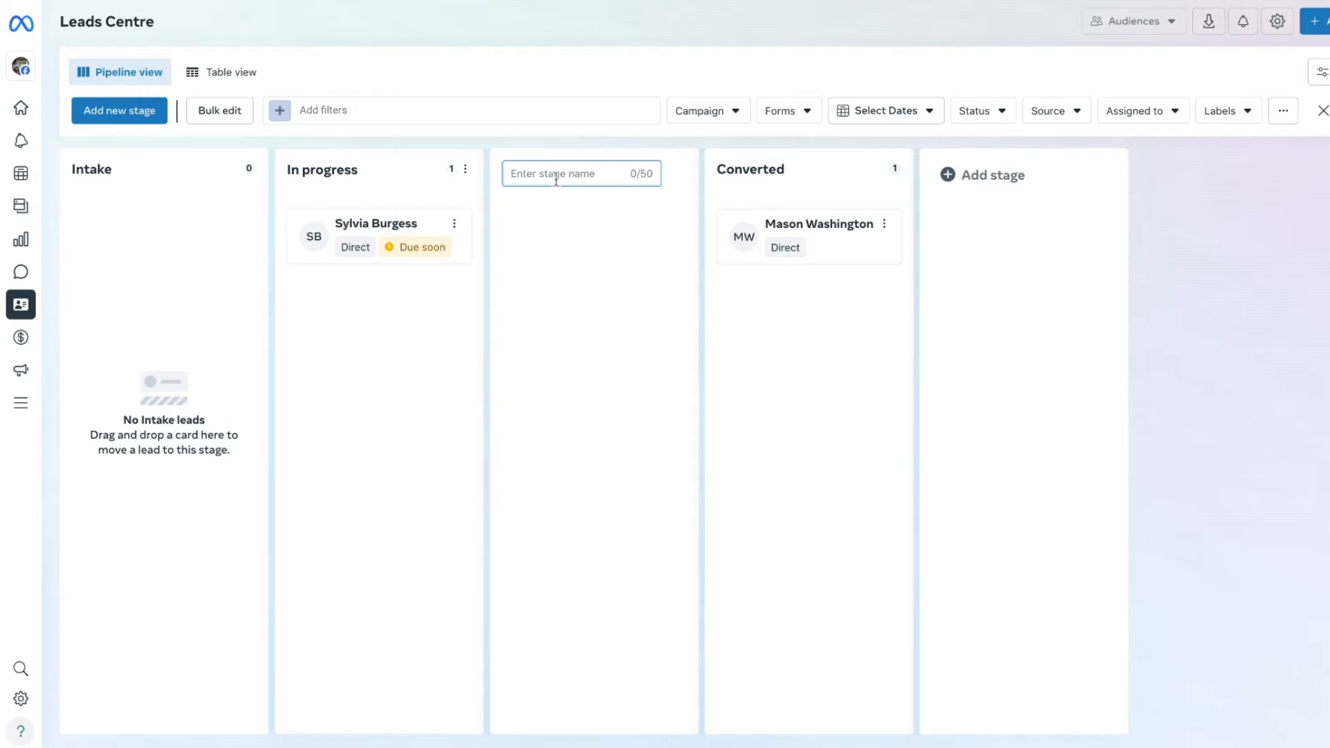
{"action": "type", "text": "Contract"}
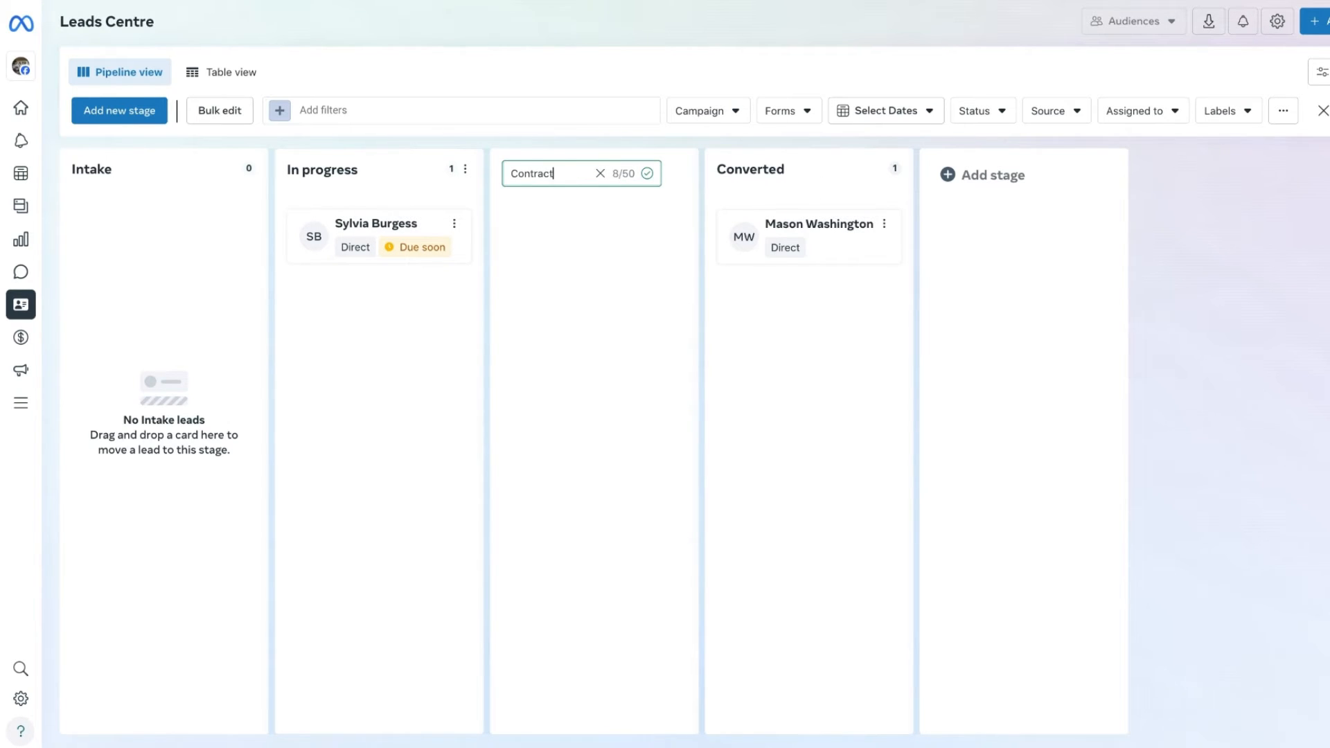
{"action": "type", "text": " Signed"}
{"action": "key", "text": "Return"}
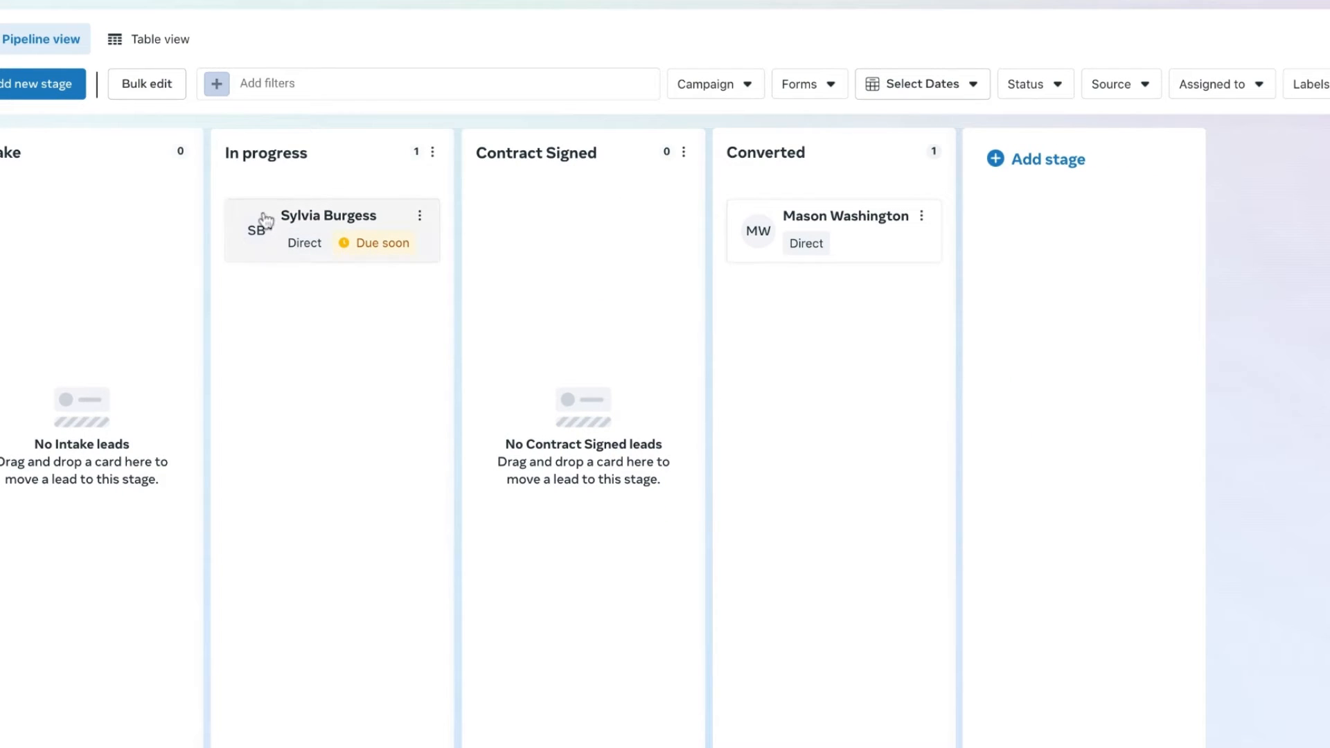
- Move the In progress lead to the Contract Signed stage and return to the table view
{"action": "left_click_drag", "start_coordinate": [261, 226], "coordinate": [265, 219]}
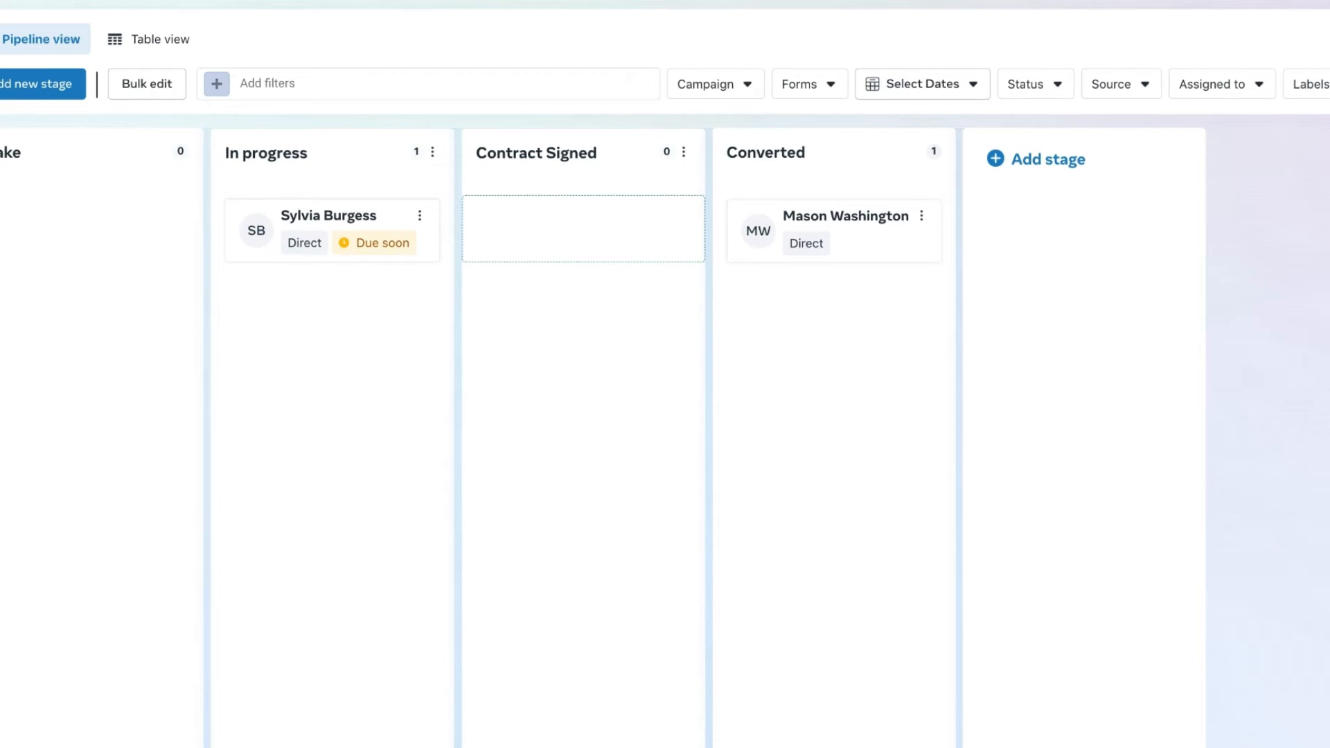
{"action": "left_click_drag", "start_coordinate": [265, 220], "coordinate": [583, 229]}
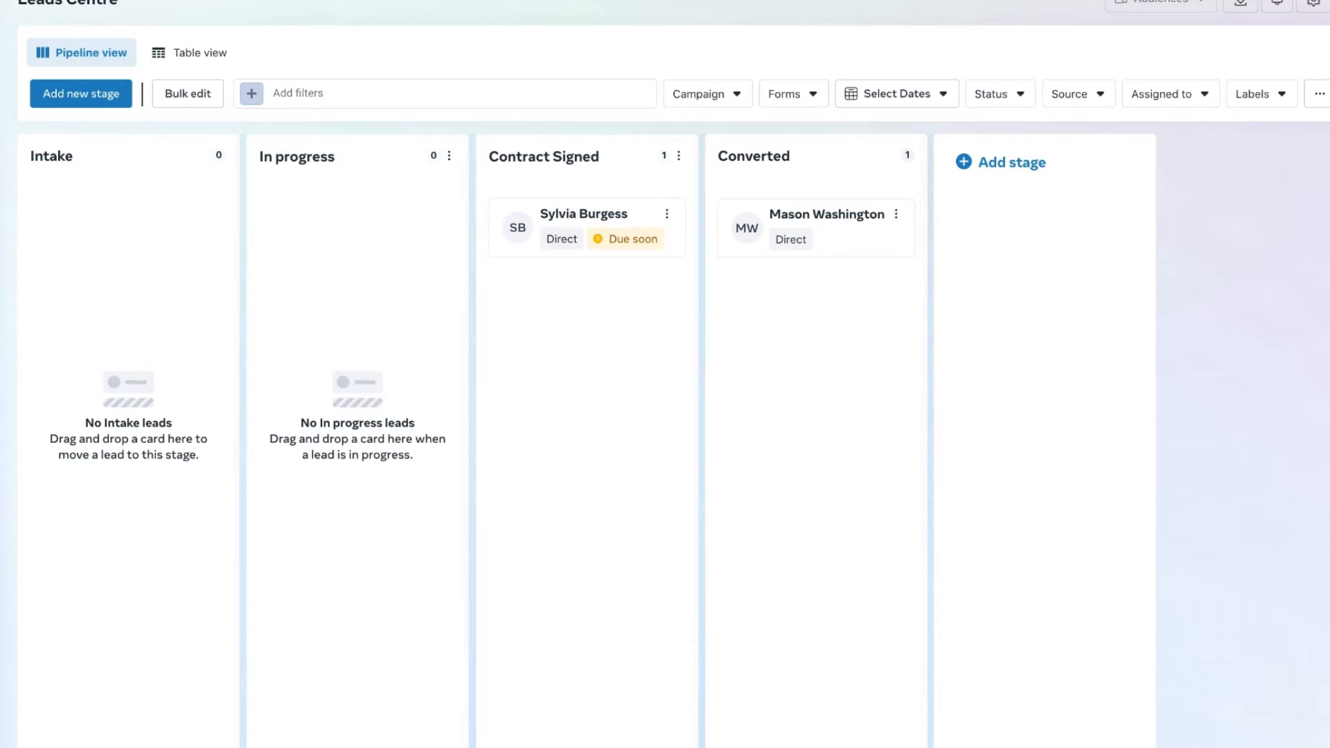
{"action": "left_click", "coordinate": [198, 56]}
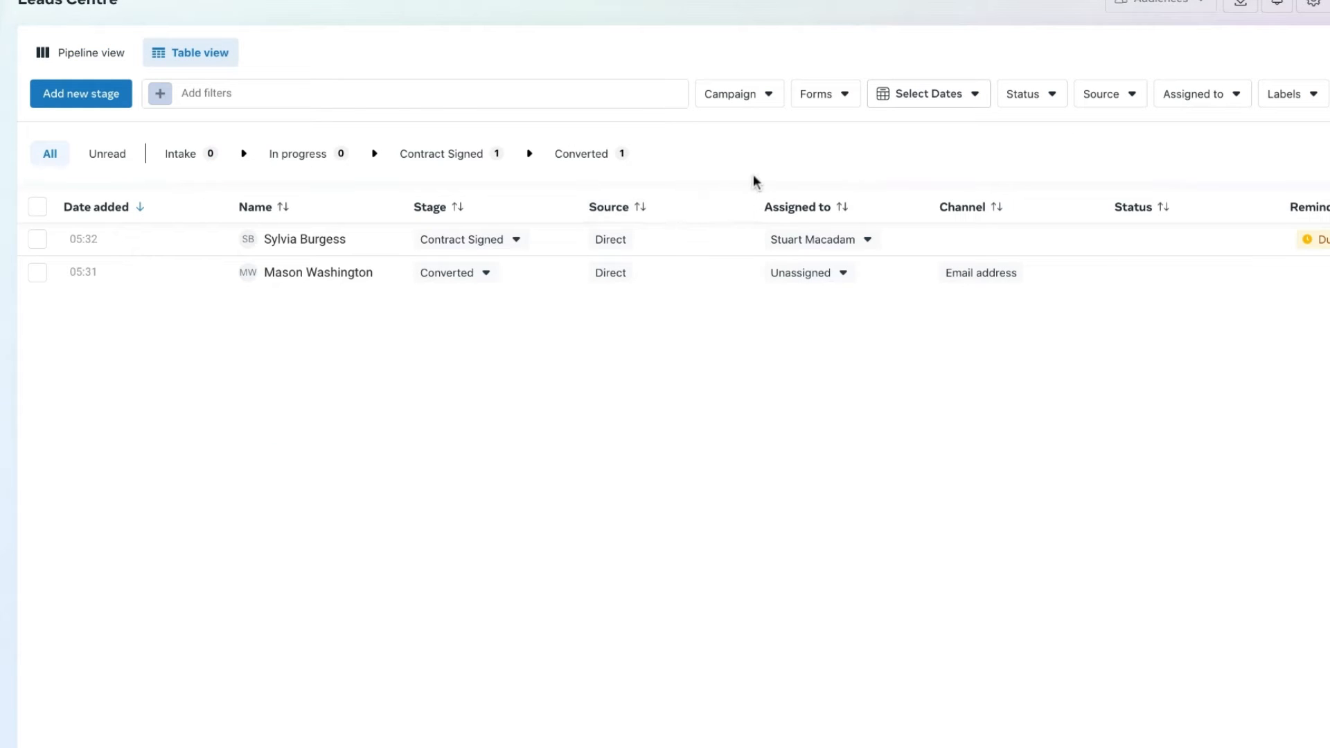
- Check the Campaign and Forms filter options, and filter the leads by the custom date range 1 Feb 2024 to 27 Feb 2024
{"action": "left_click", "coordinate": [769, 99]}
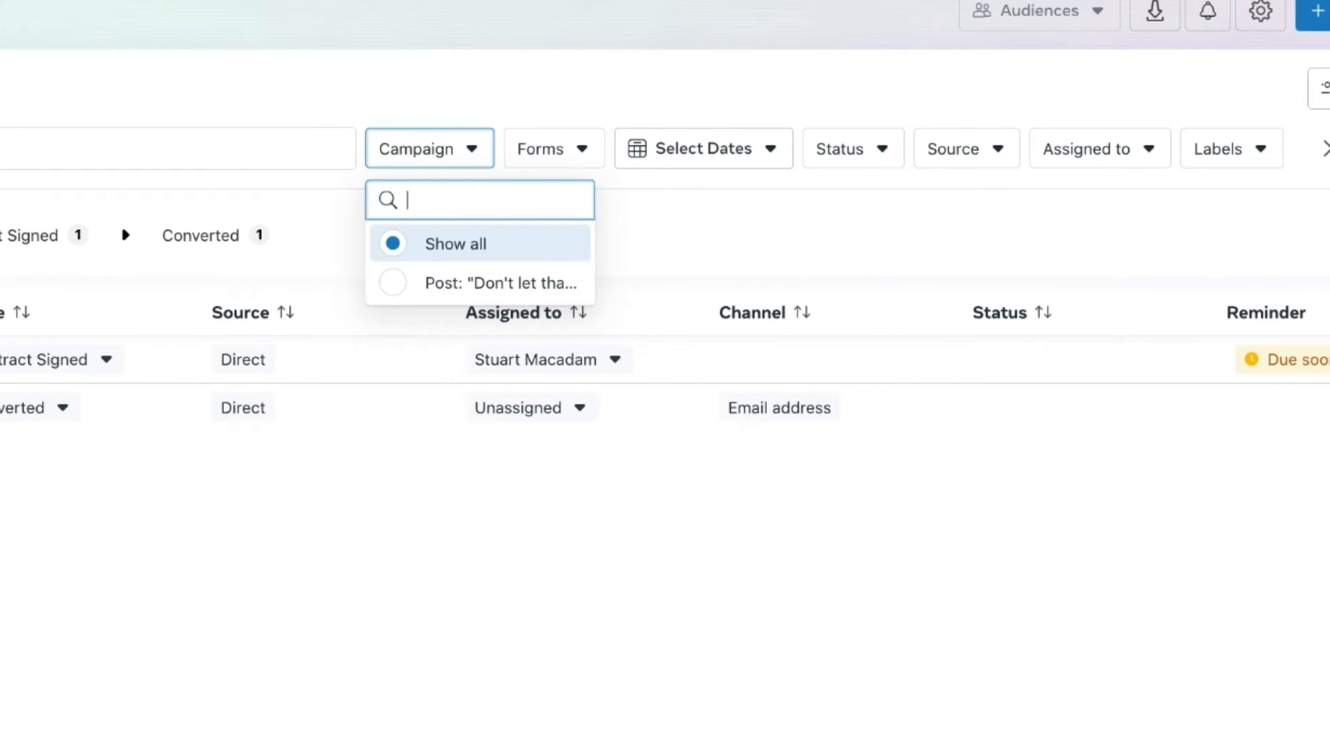
{"action": "left_click", "coordinate": [571, 154]}
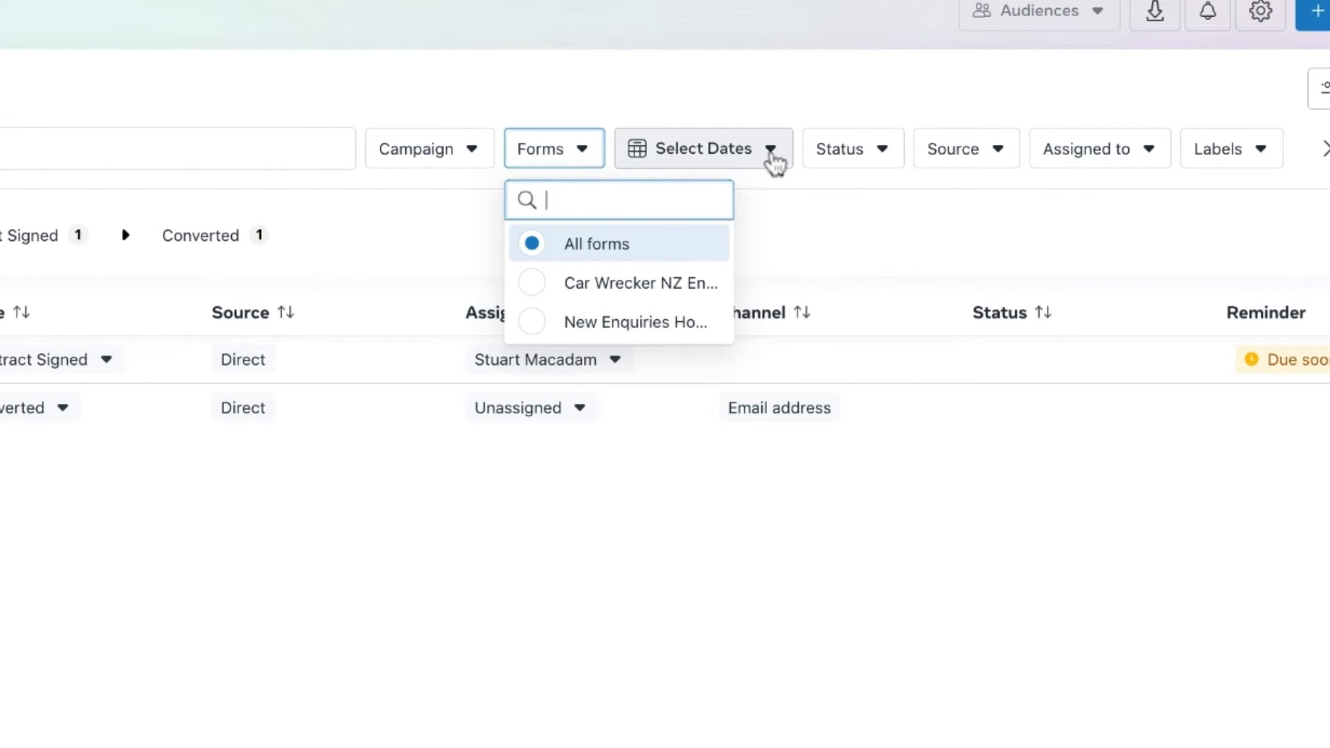
{"action": "left_click", "coordinate": [771, 155]}
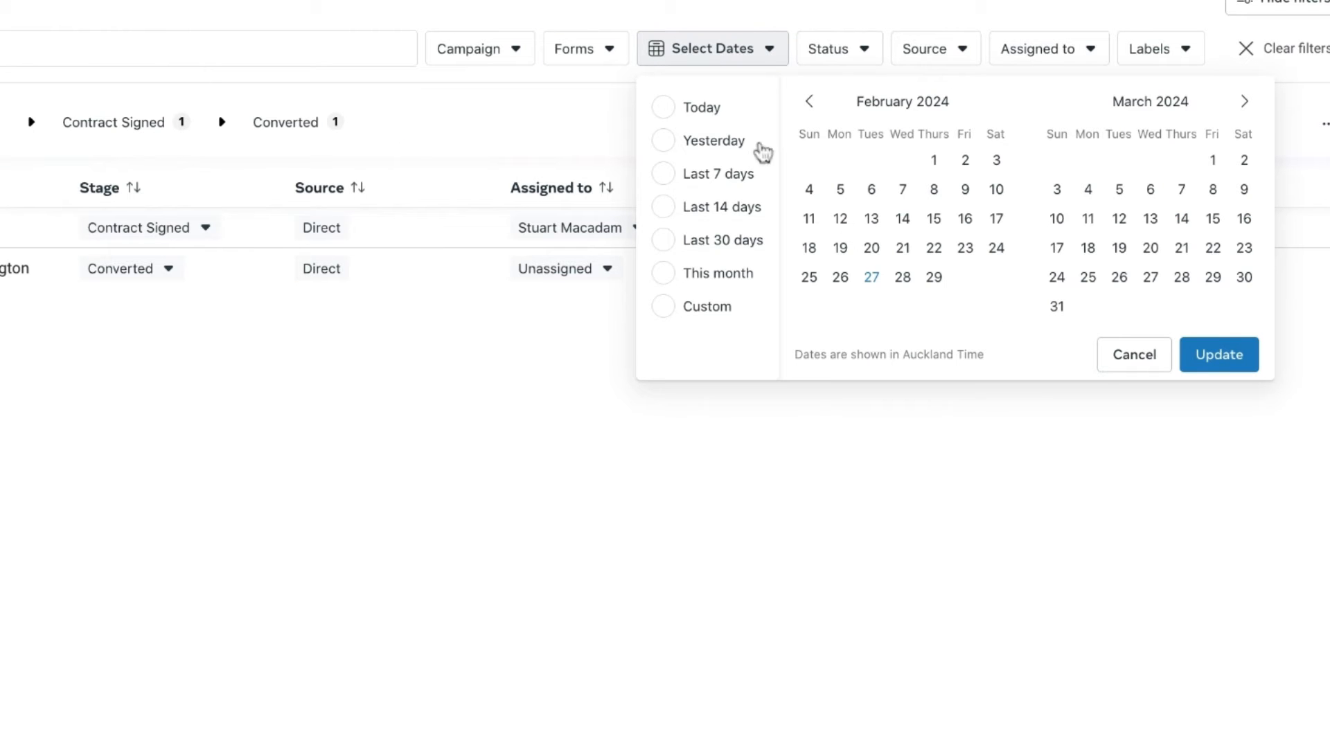
{"action": "left_click", "coordinate": [840, 218]}
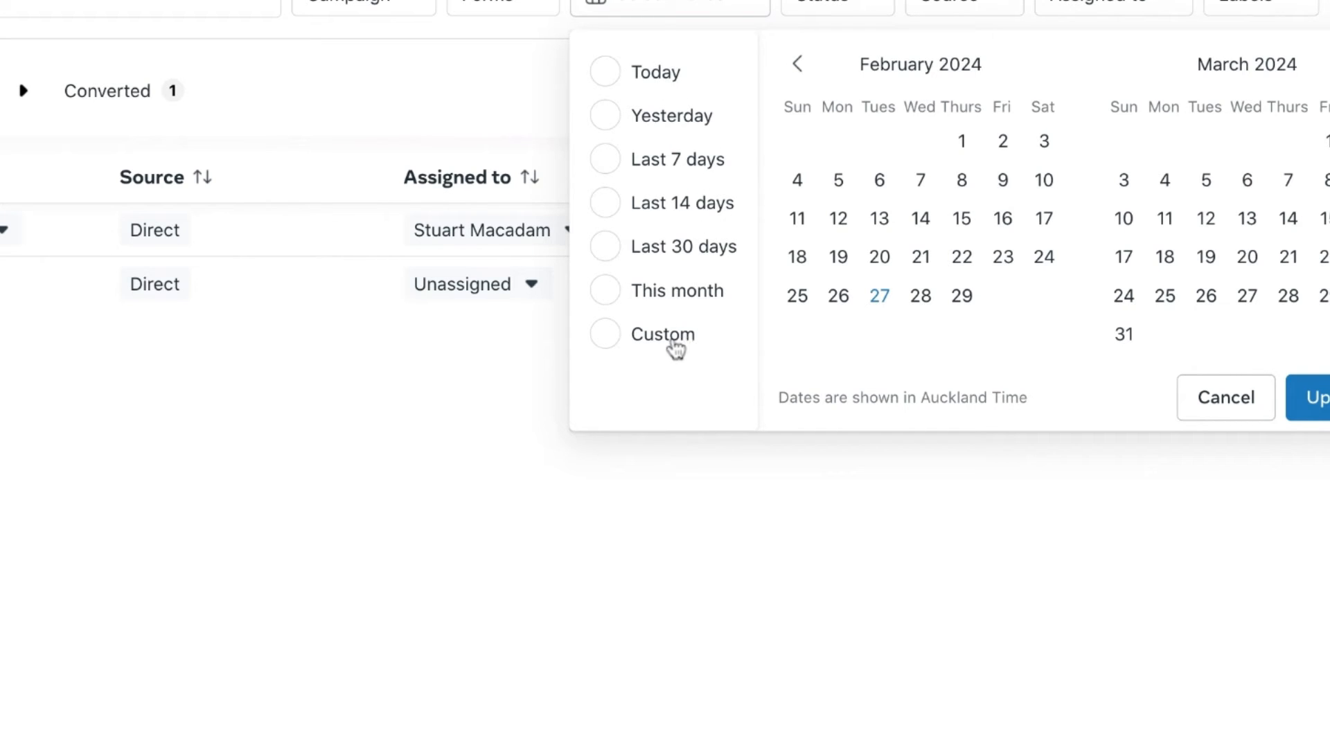
{"action": "left_click", "coordinate": [616, 341]}
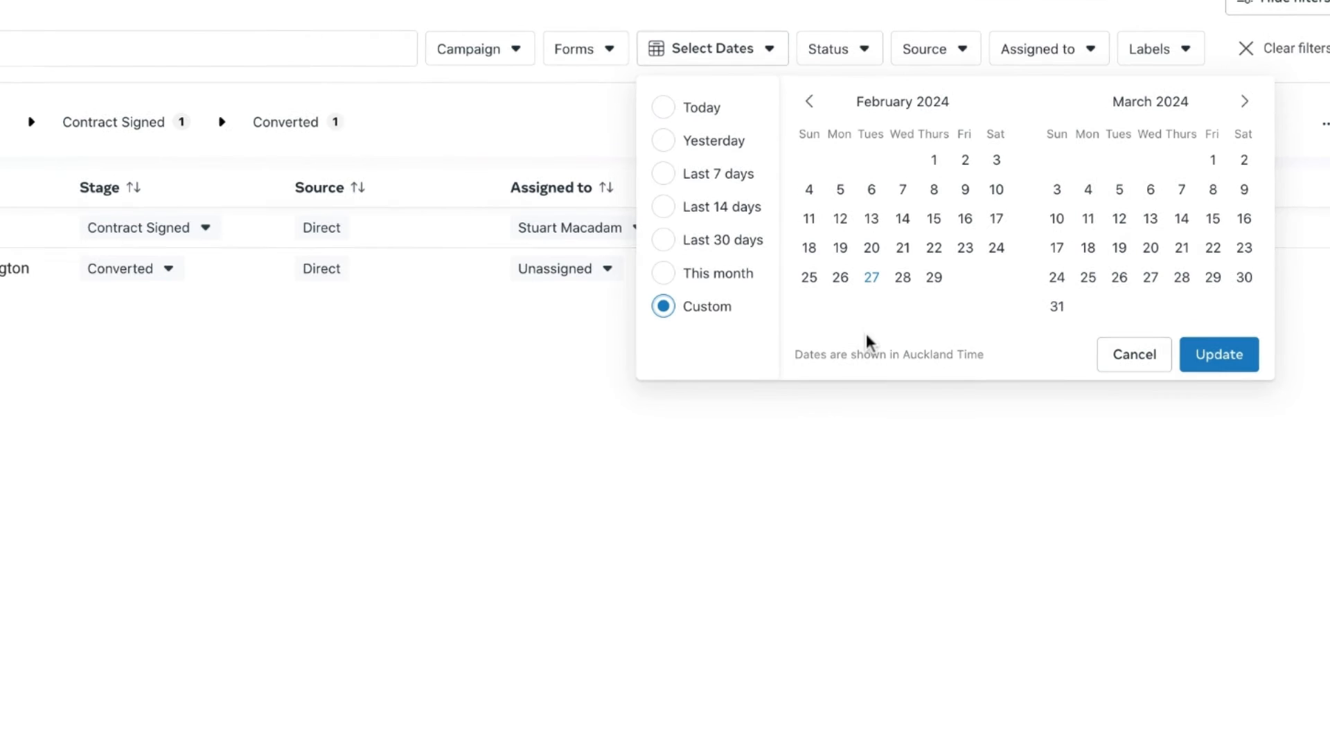
{"action": "left_click", "coordinate": [935, 160]}
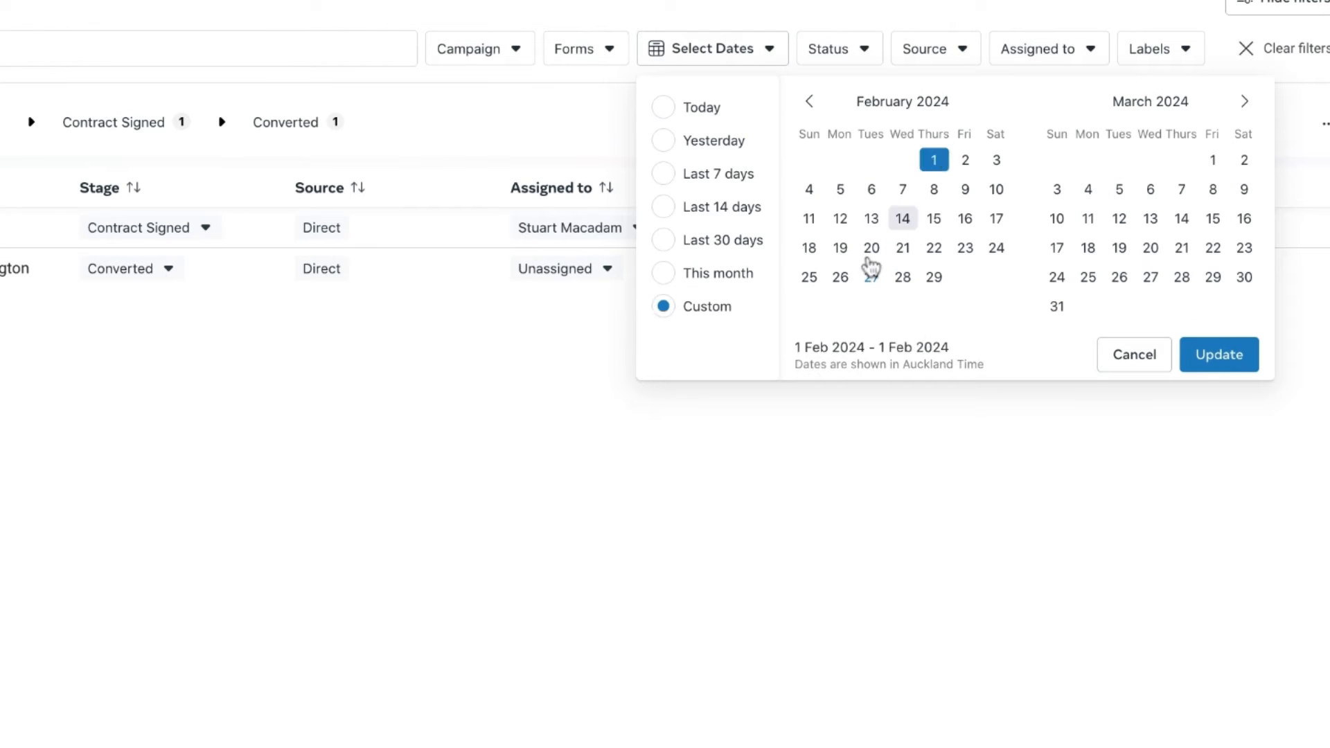
{"action": "left_click", "coordinate": [870, 280]}
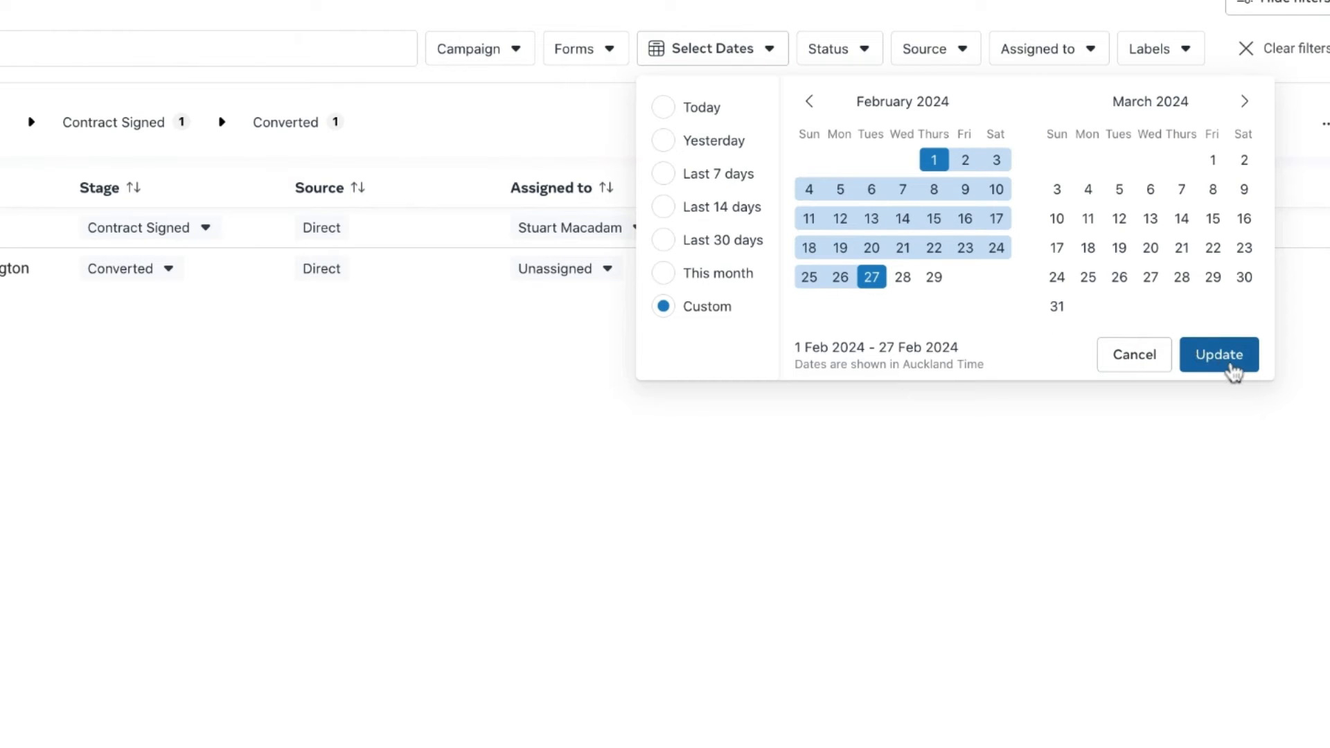
{"action": "left_click", "coordinate": [1232, 367]}
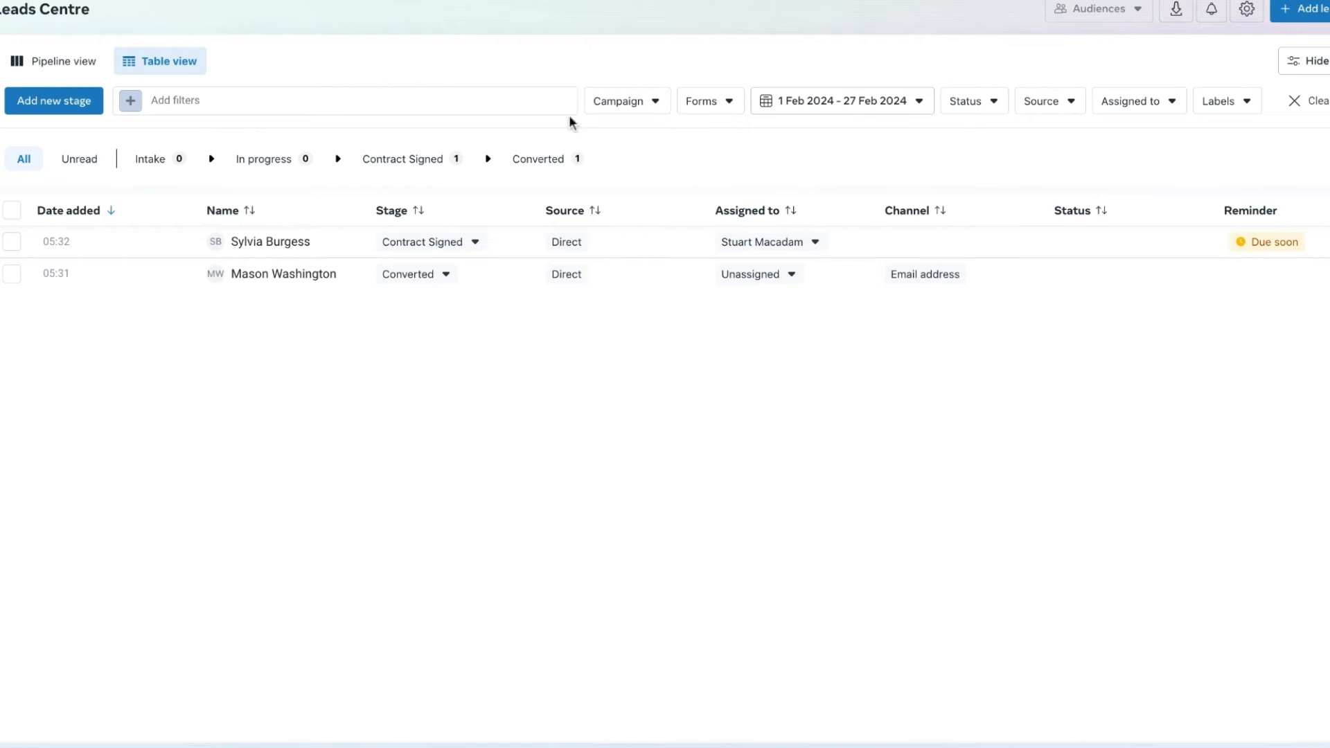
- Look through the options of the Status, Source and Assigned to filters without changing them
{"action": "left_click", "coordinate": [984, 107]}
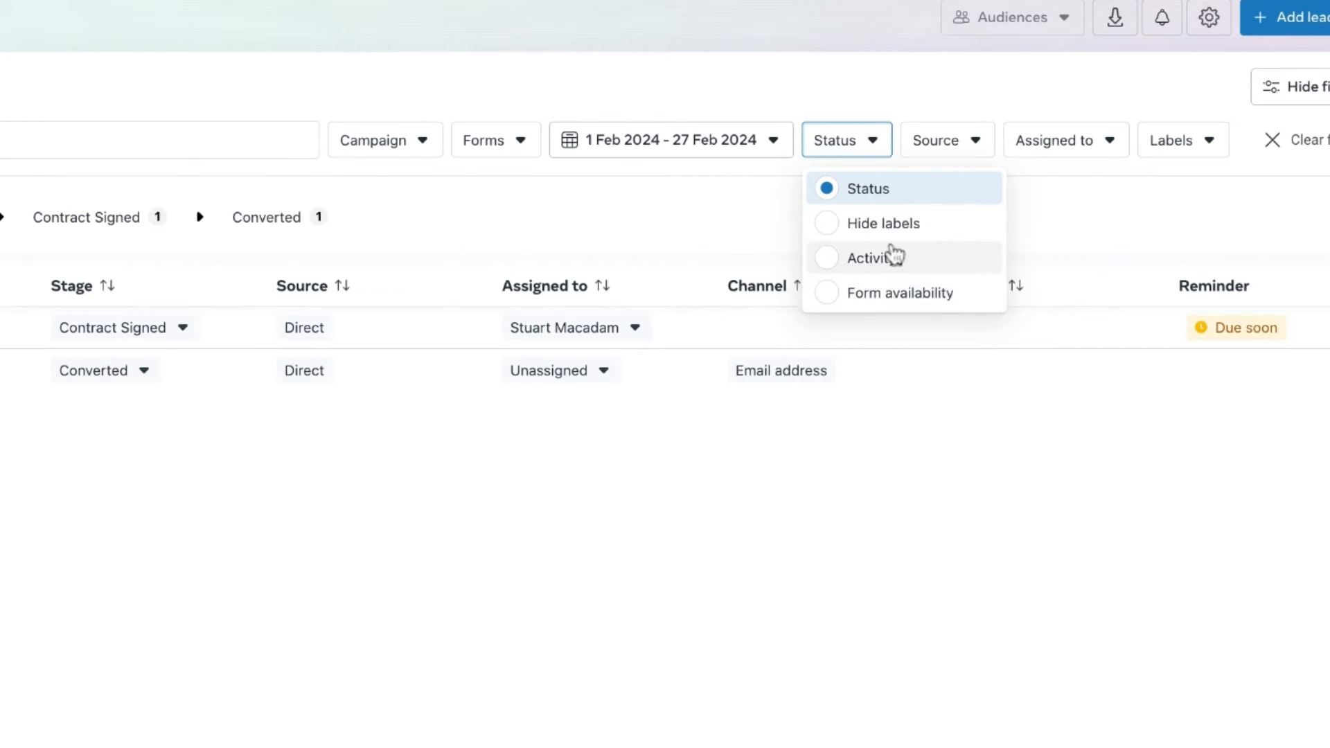
{"action": "left_click", "coordinate": [962, 142]}
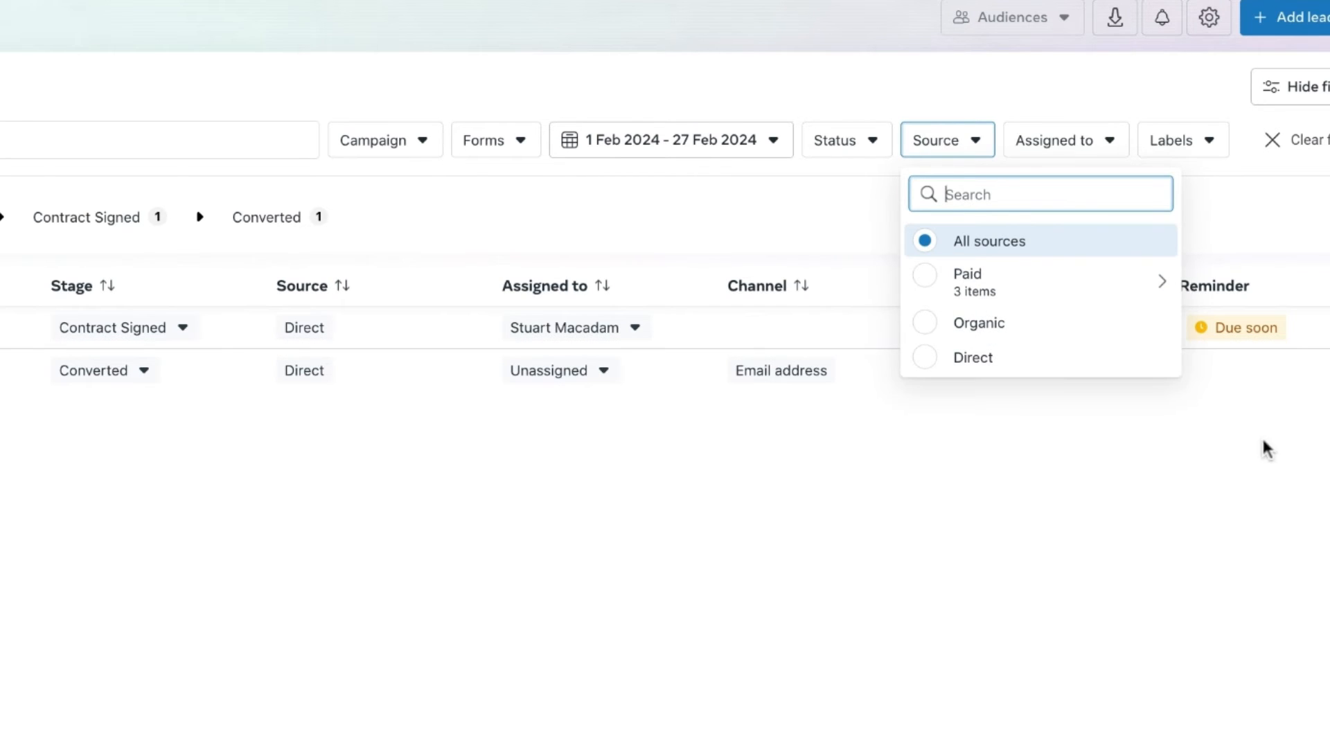
{"action": "left_click", "coordinate": [1275, 495]}
{"action": "left_click", "coordinate": [1100, 158]}
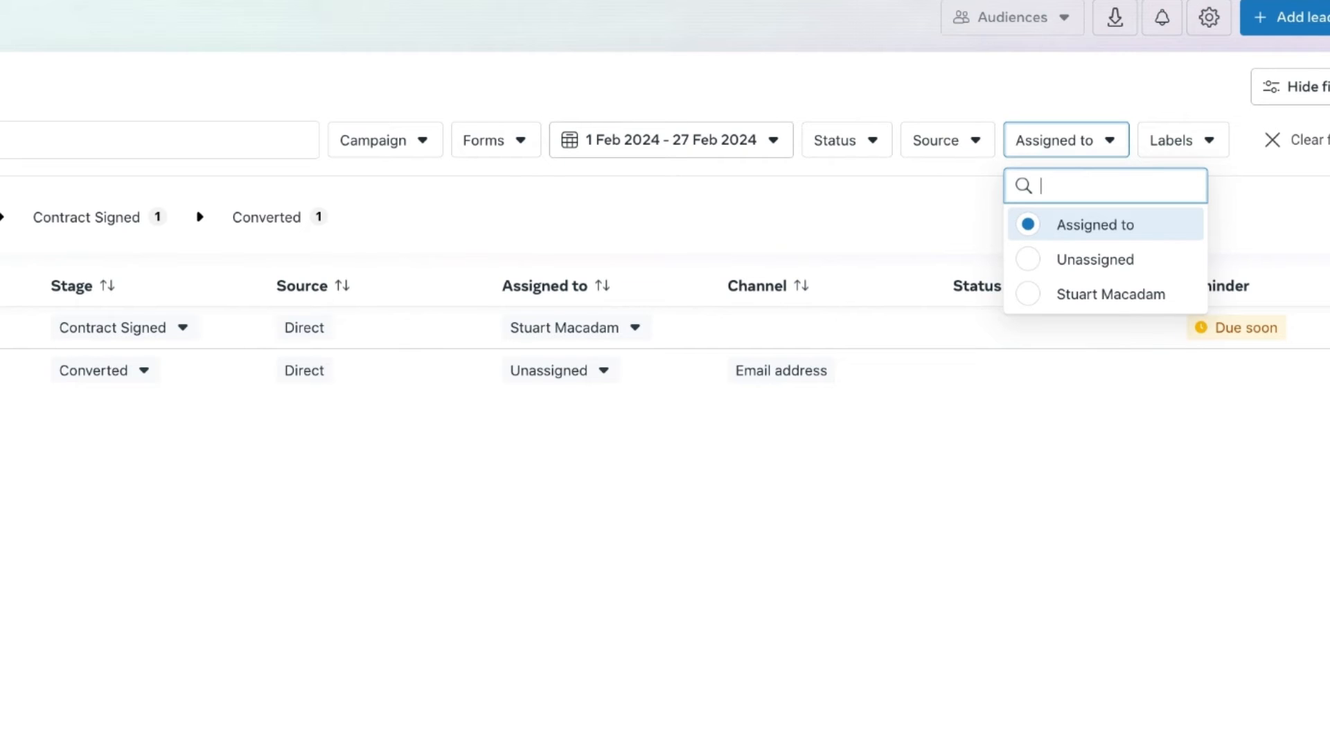
{"action": "left_click", "coordinate": [767, 603]}
- Select both leads to view the bulk owner and stage options, and close the bulk editing panel
{"action": "left_click", "coordinate": [35, 279]}
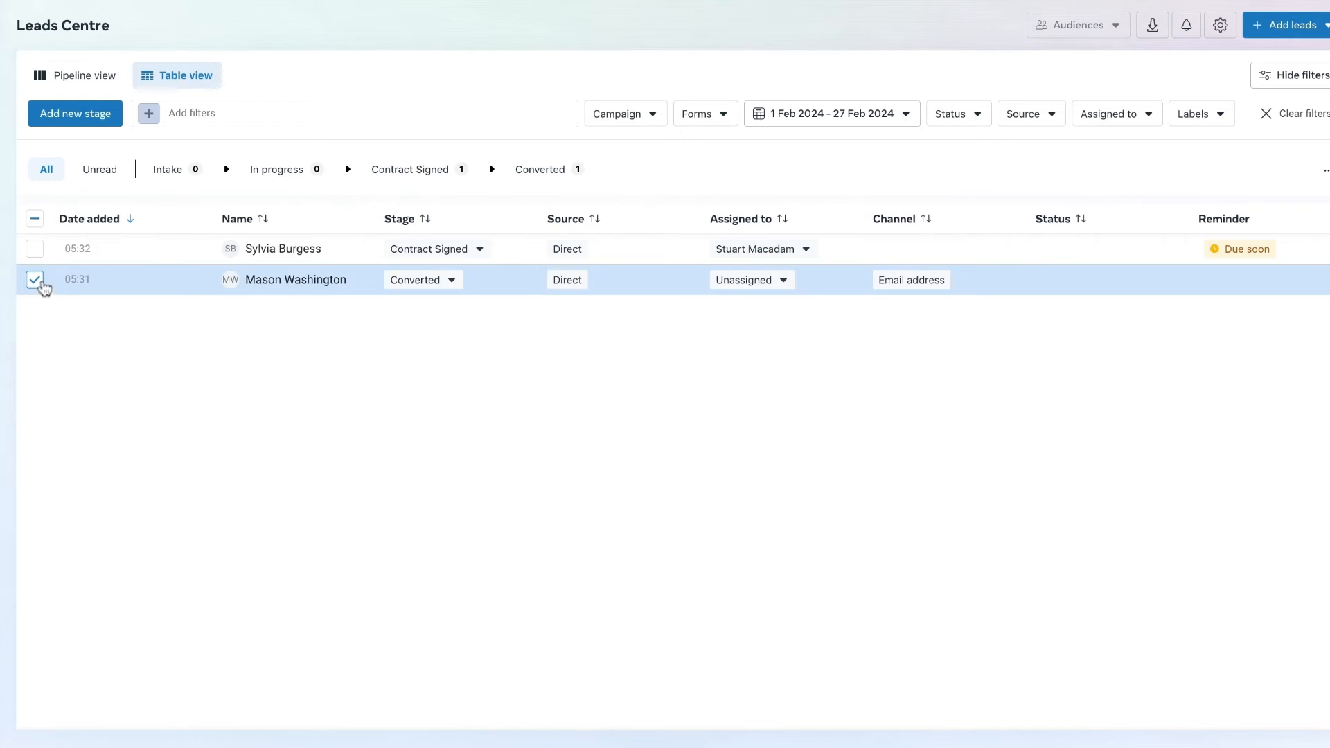
{"action": "left_click", "coordinate": [35, 249]}
{"action": "left_click", "coordinate": [904, 114]}
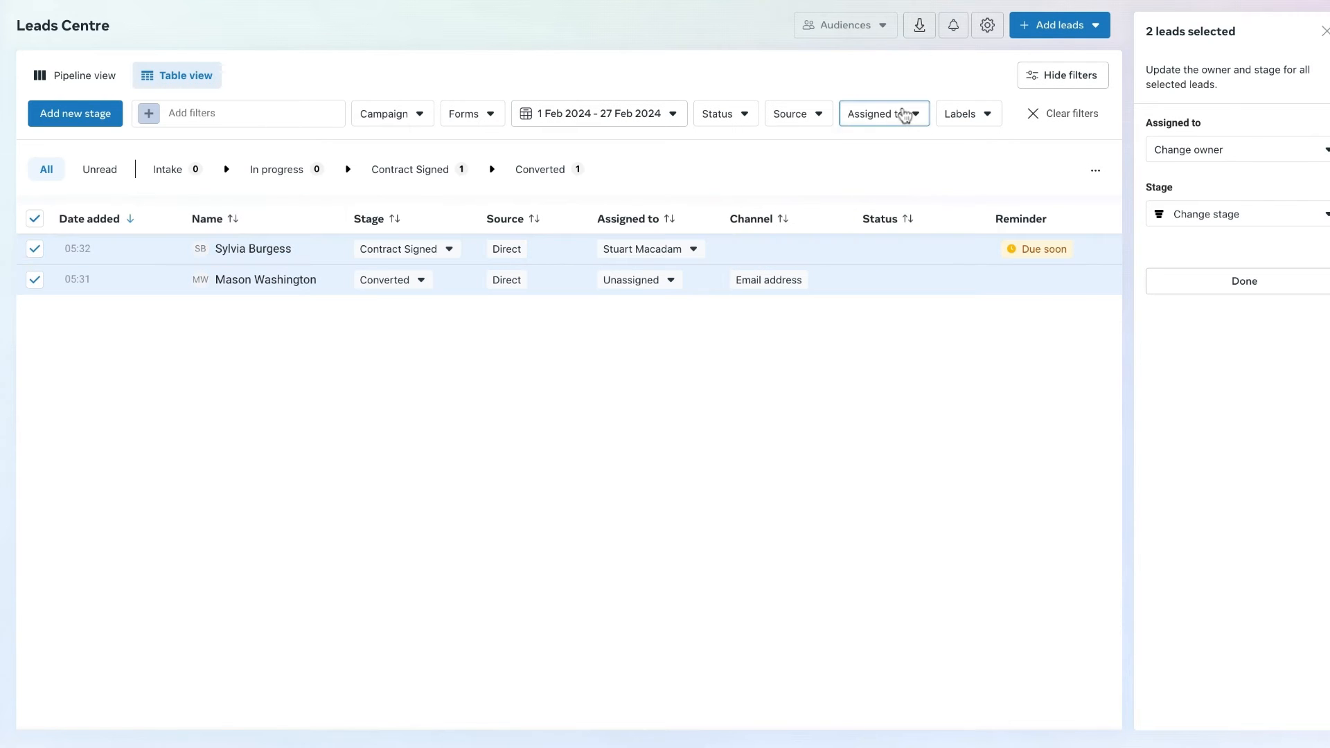
{"action": "left_click", "coordinate": [882, 439]}
{"action": "left_click", "coordinate": [1324, 33]}
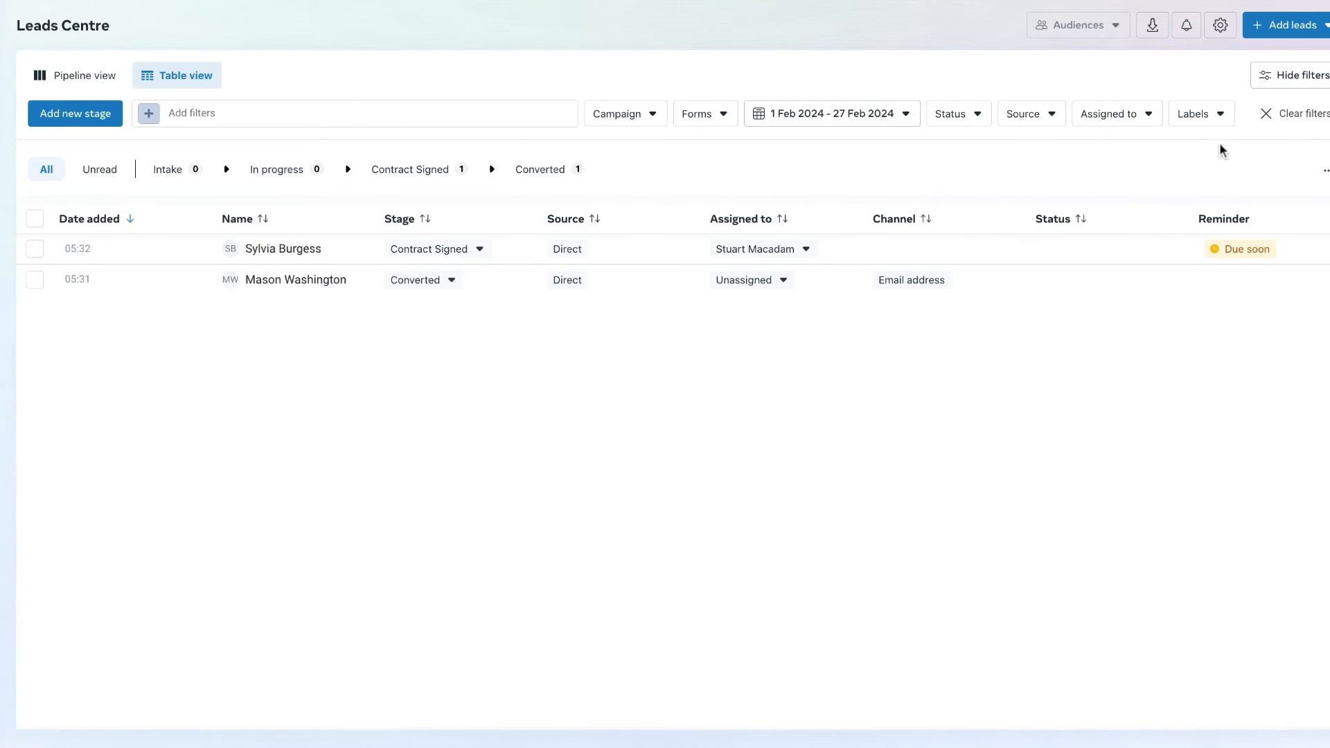
- Add the label "Great Lead" to the lead in the Contract Signed stage and close its details
{"action": "left_click", "coordinate": [36, 250]}
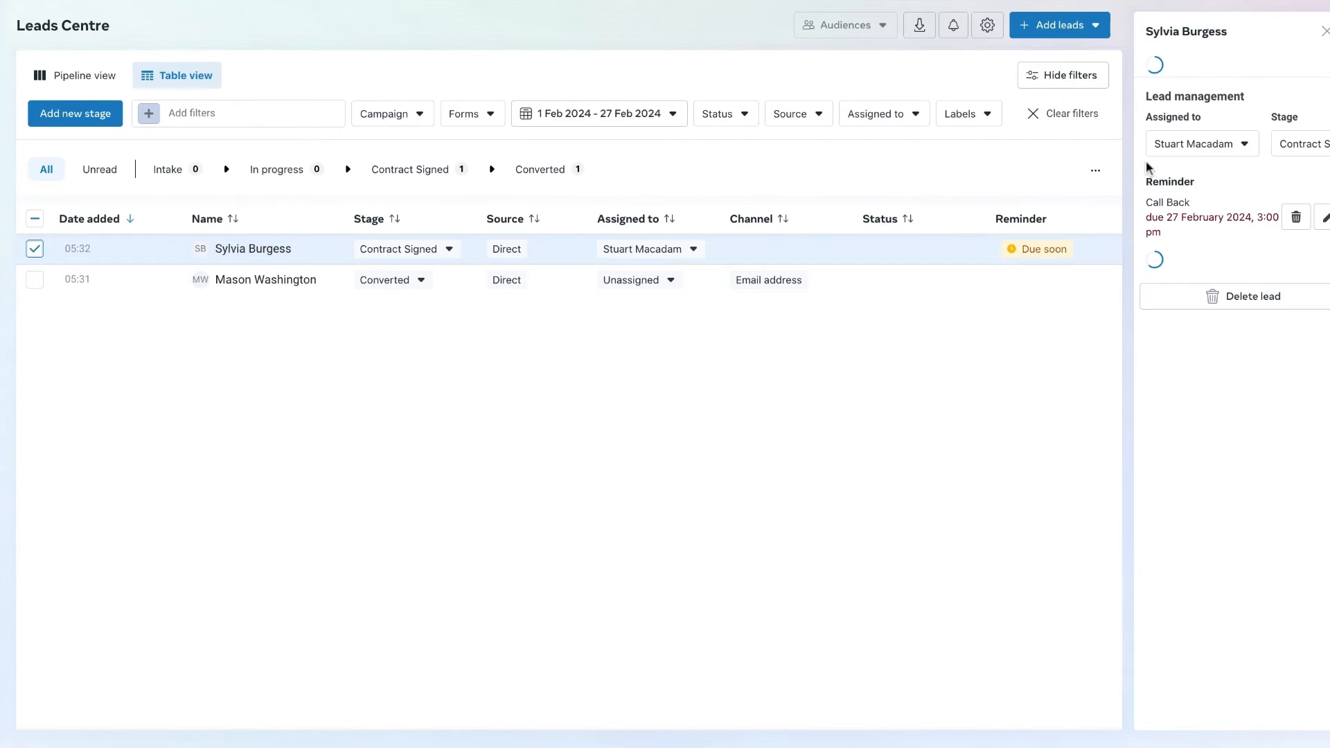
{"action": "left_click", "coordinate": [977, 121]}
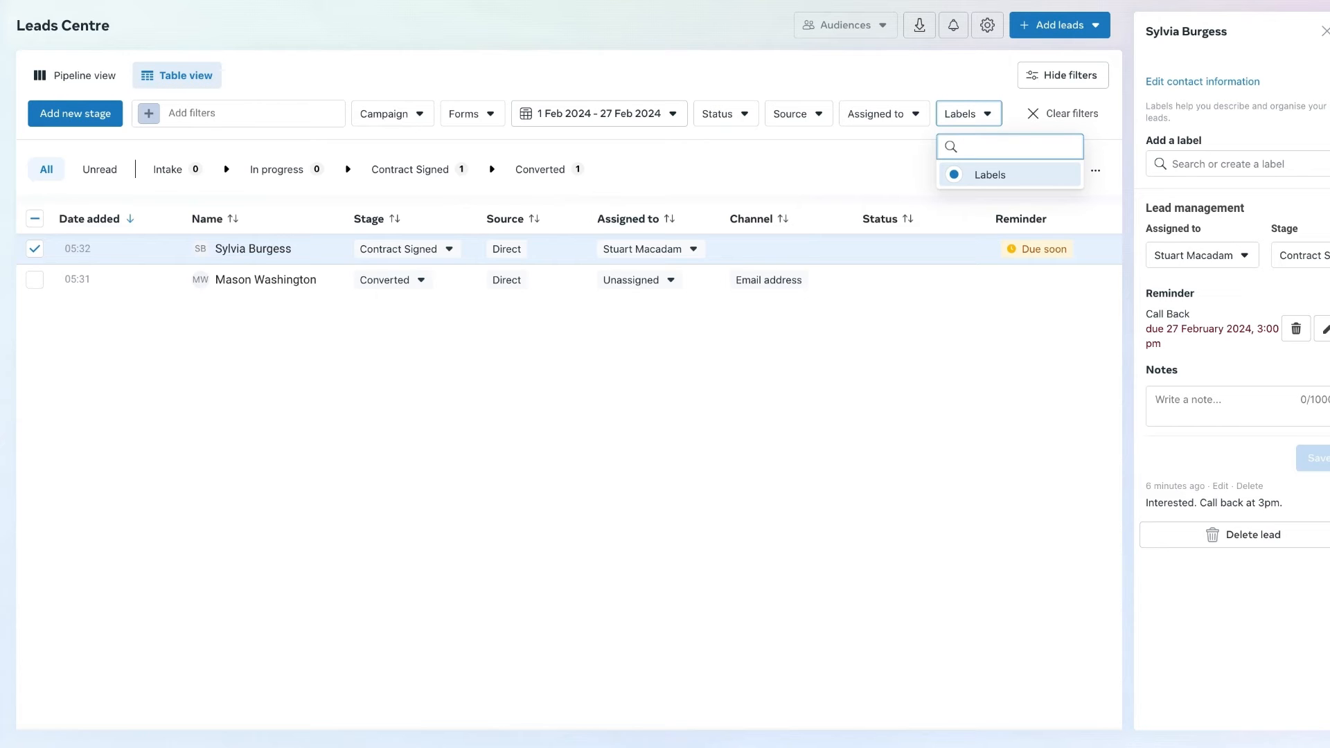
{"action": "left_click", "coordinate": [1212, 164]}
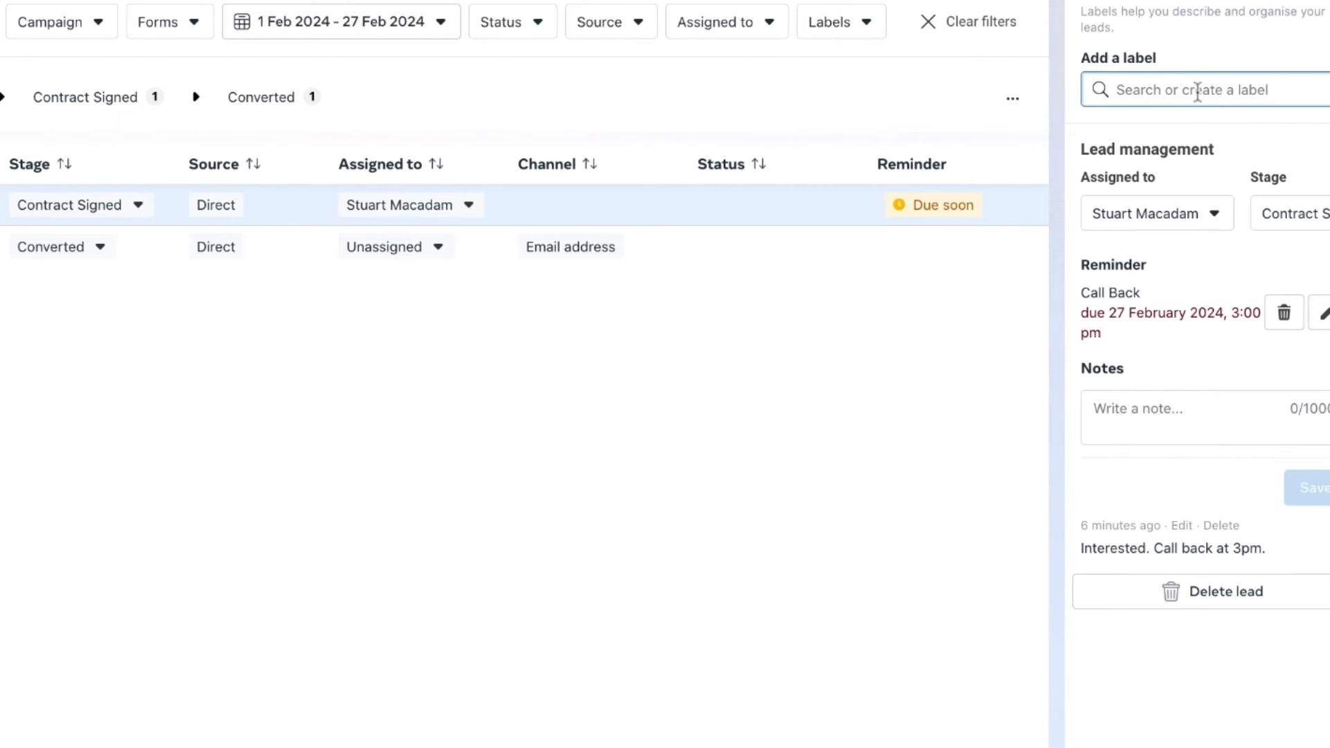
{"action": "type", "text": "Grea"}
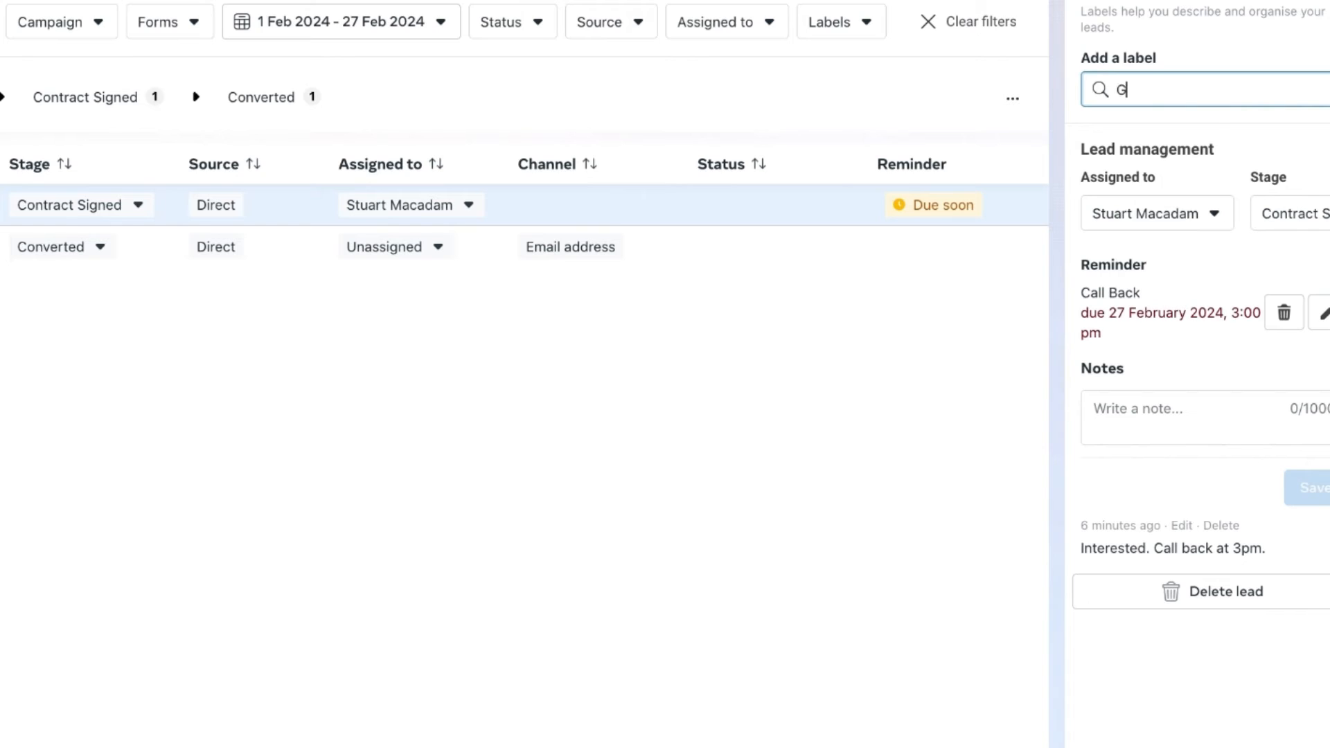
{"action": "type", "text": "t Lead"}
{"action": "key", "text": "Return"}
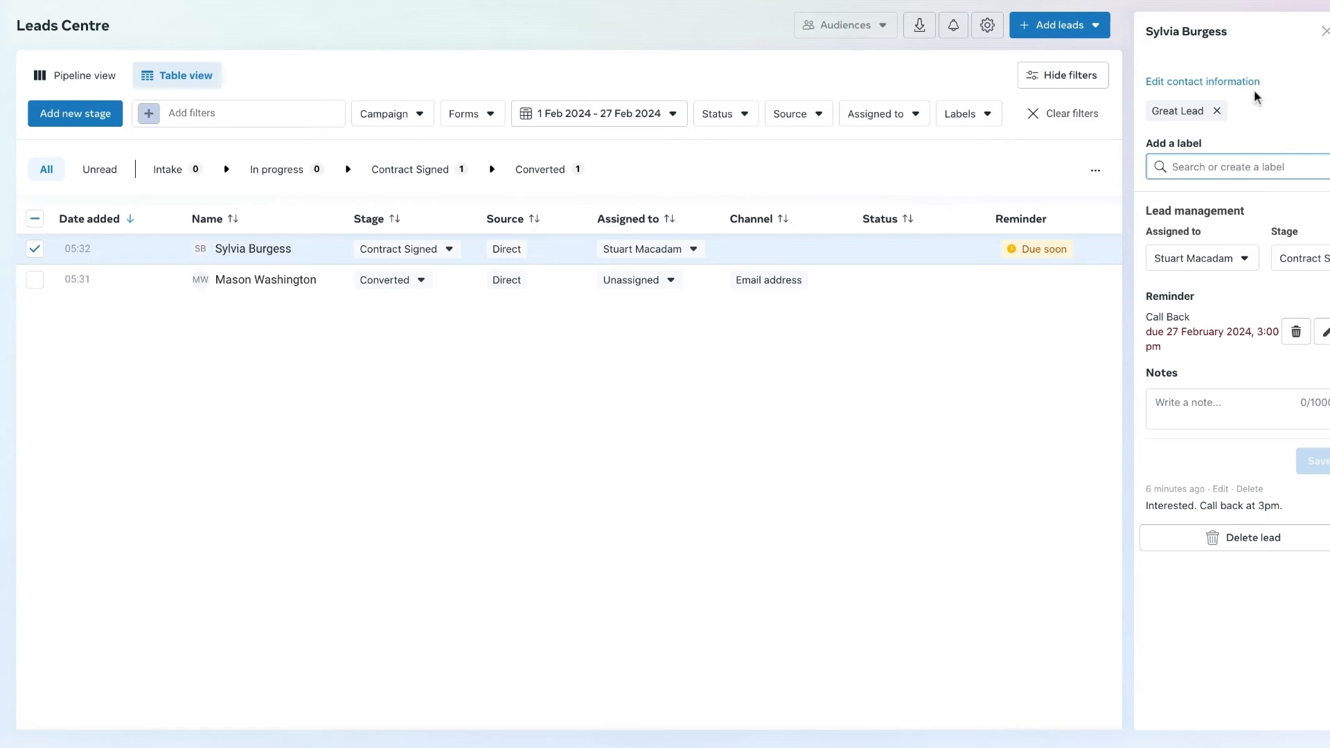
{"action": "left_click", "coordinate": [1324, 35]}
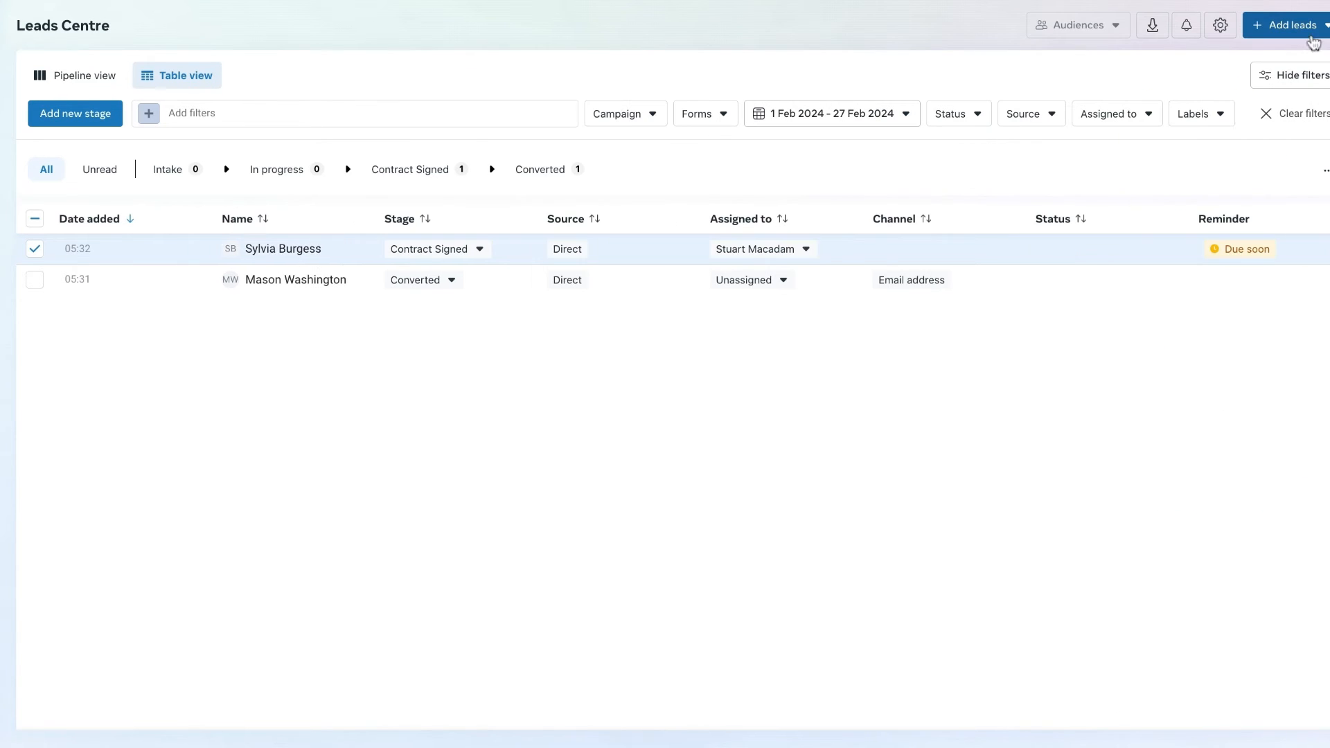
- Filter the leads by the "Great Lead" label and leave no leads selected
{"action": "left_click", "coordinate": [1214, 122]}
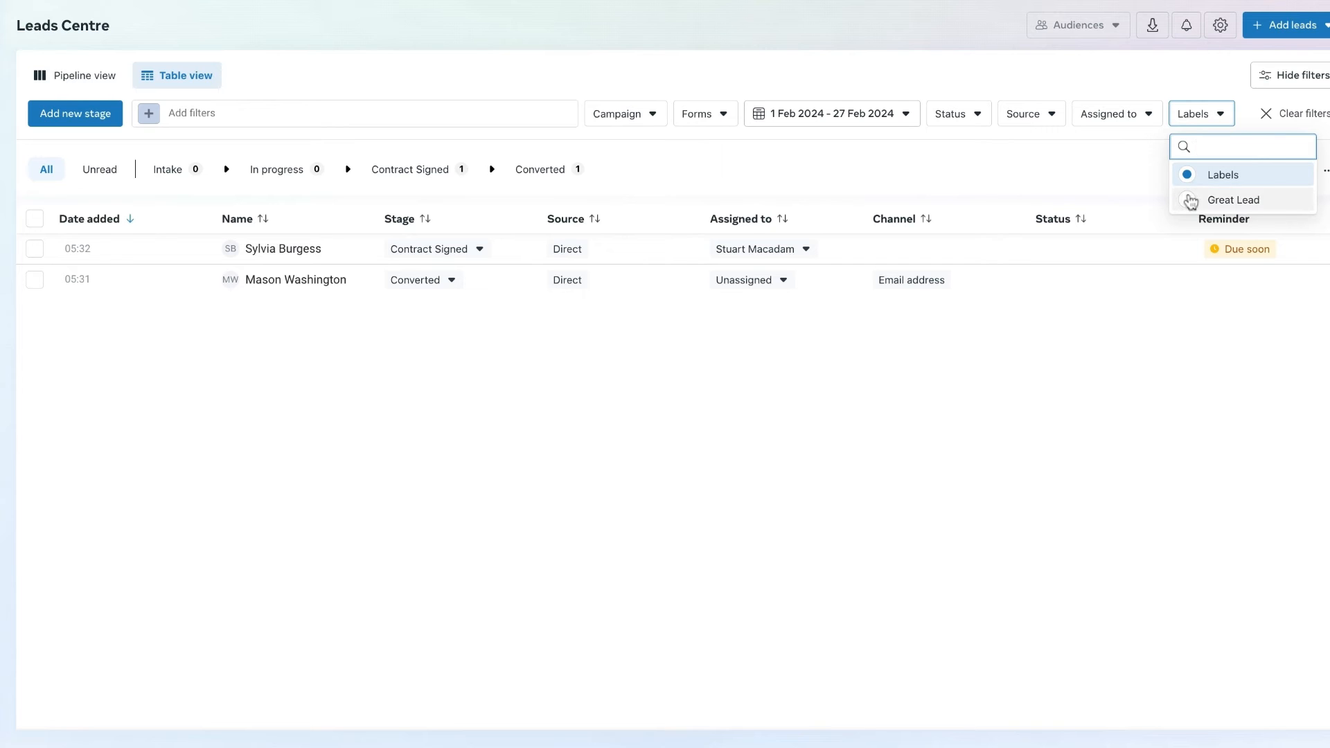
{"action": "left_click", "coordinate": [964, 462]}
{"action": "left_click", "coordinate": [35, 248]}
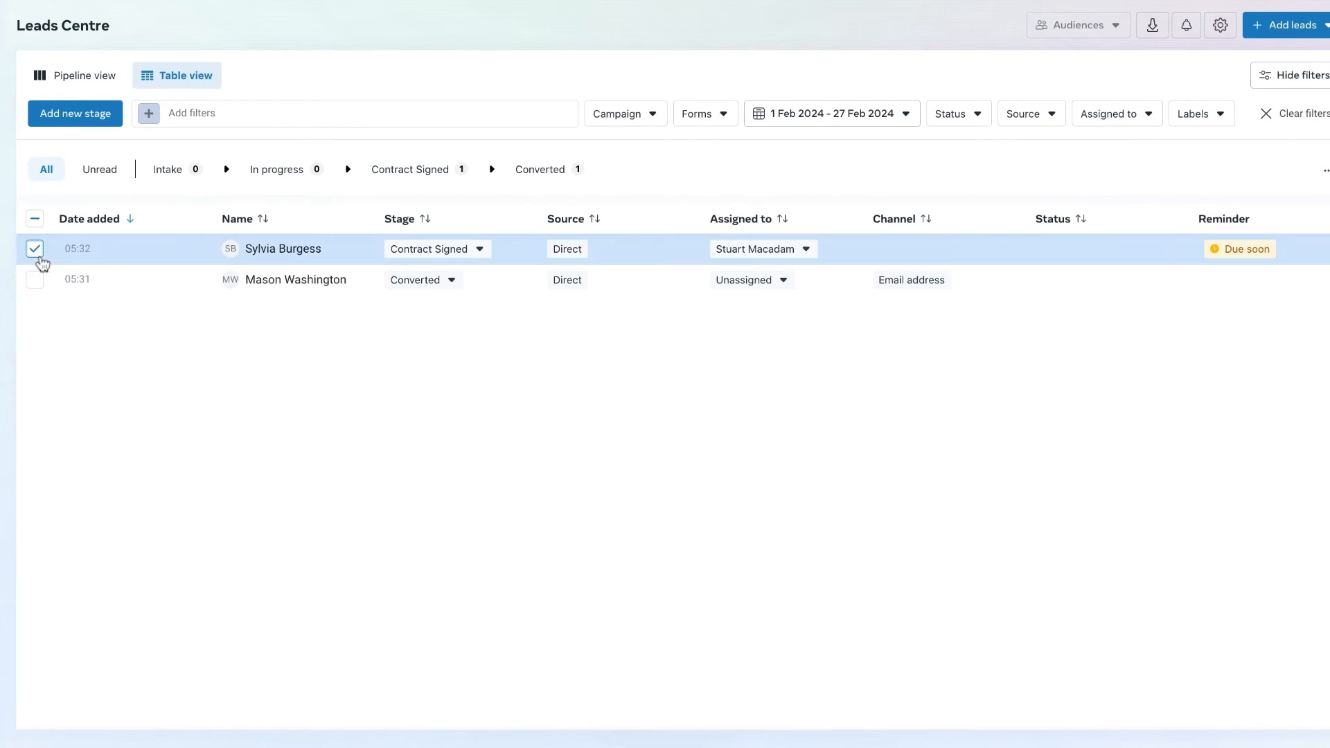
{"action": "left_click", "coordinate": [35, 279]}
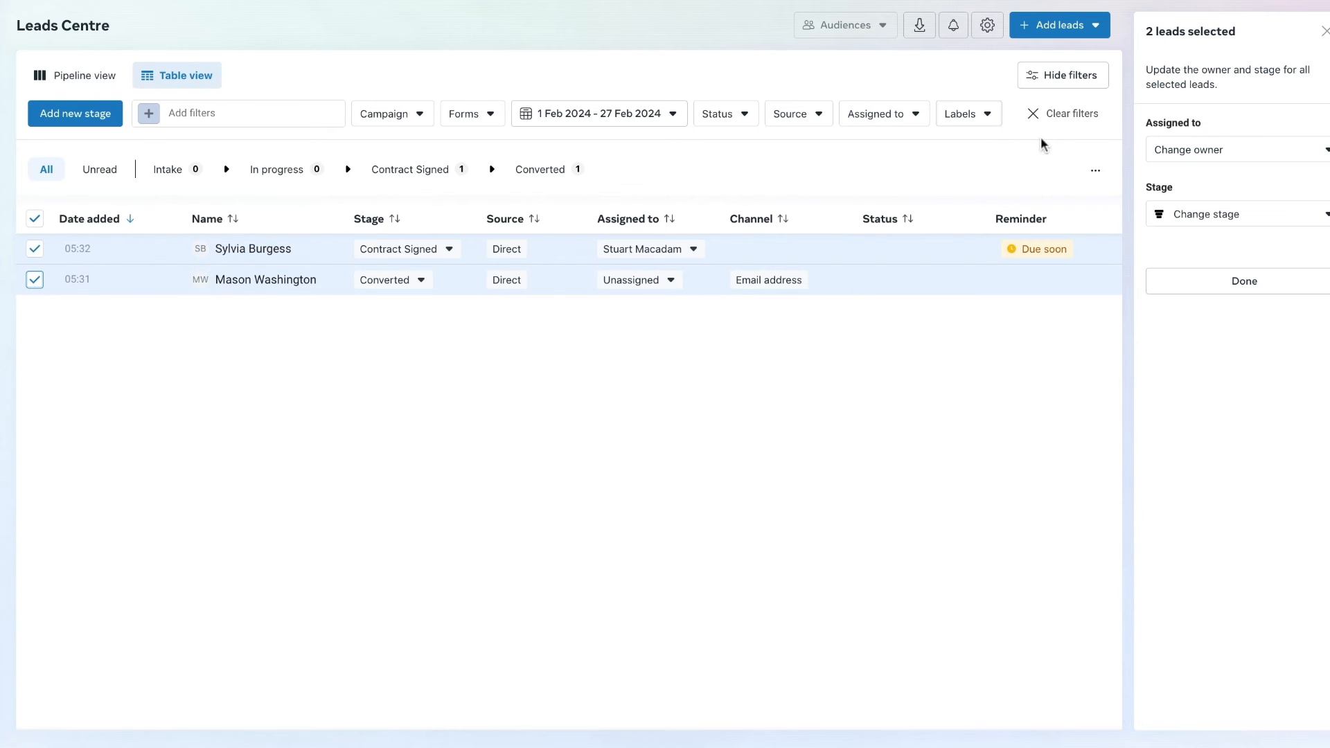
{"action": "left_click", "coordinate": [981, 129]}
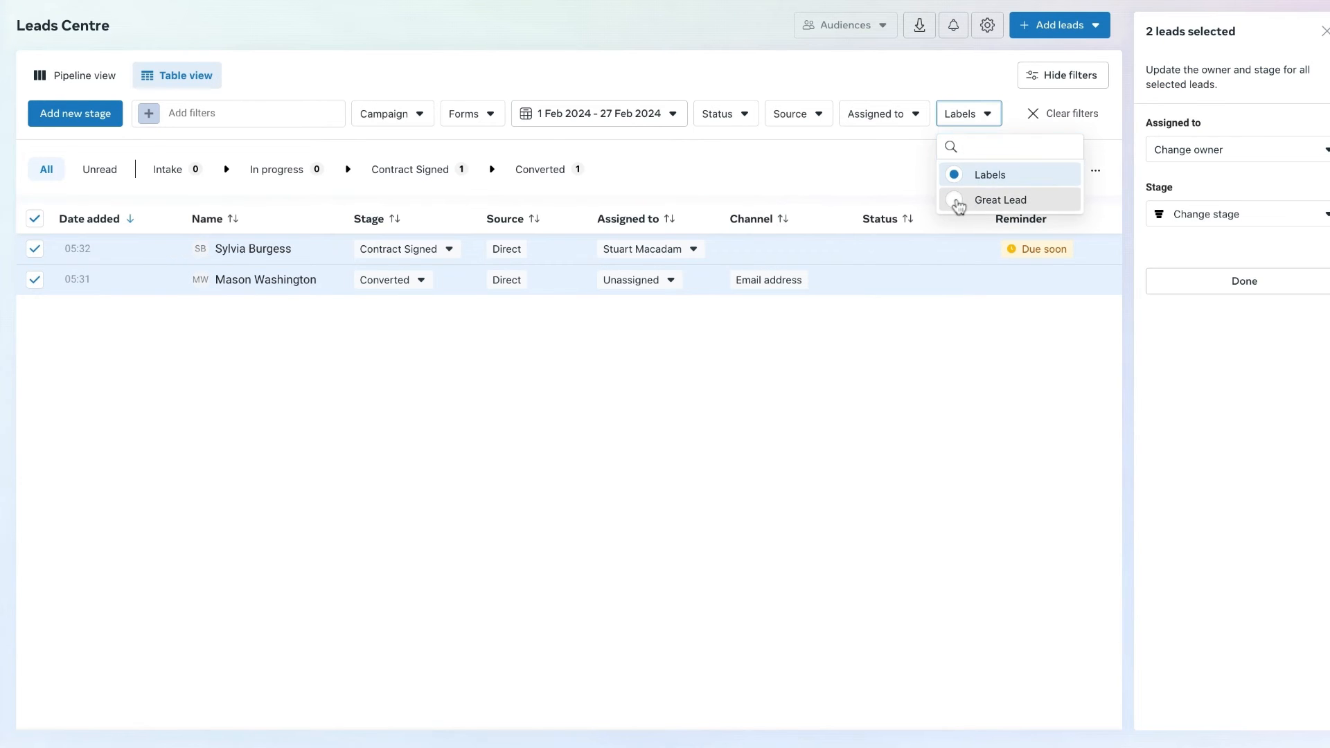
{"action": "left_click", "coordinate": [959, 201]}
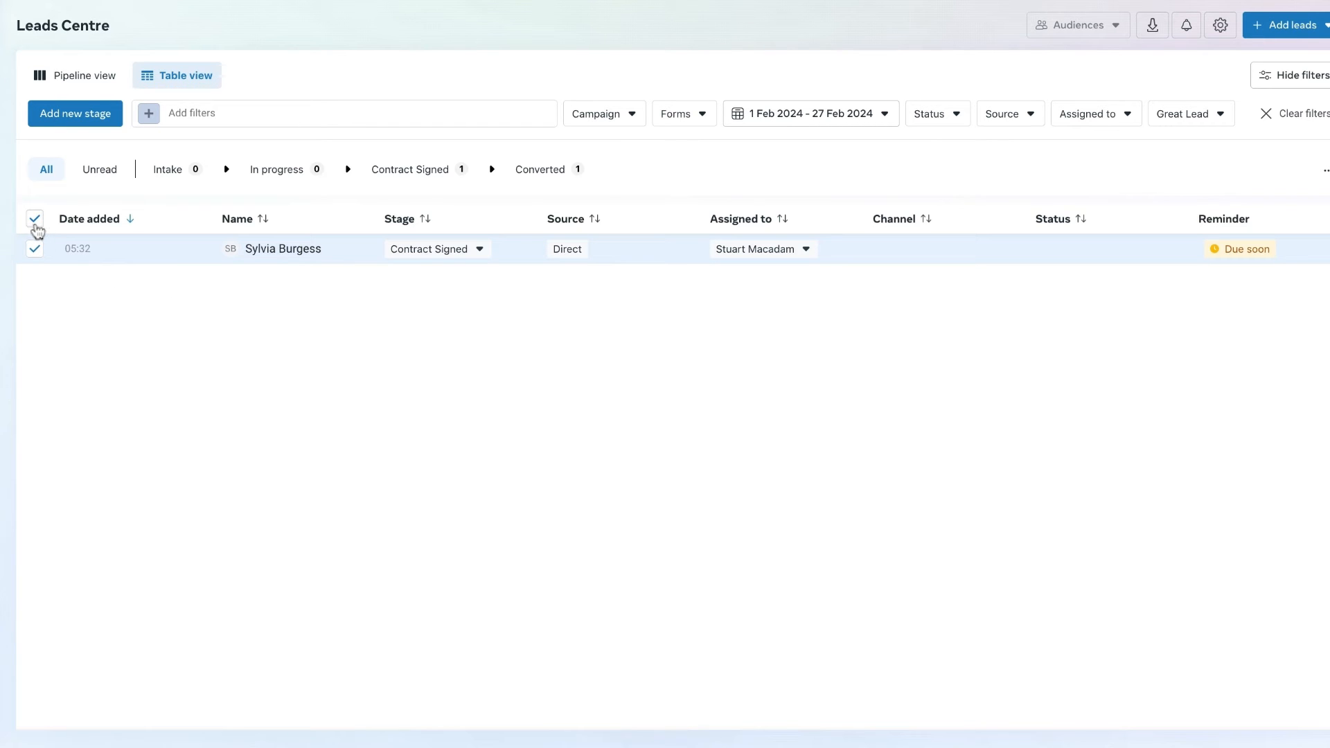
{"action": "left_click", "coordinate": [35, 219]}
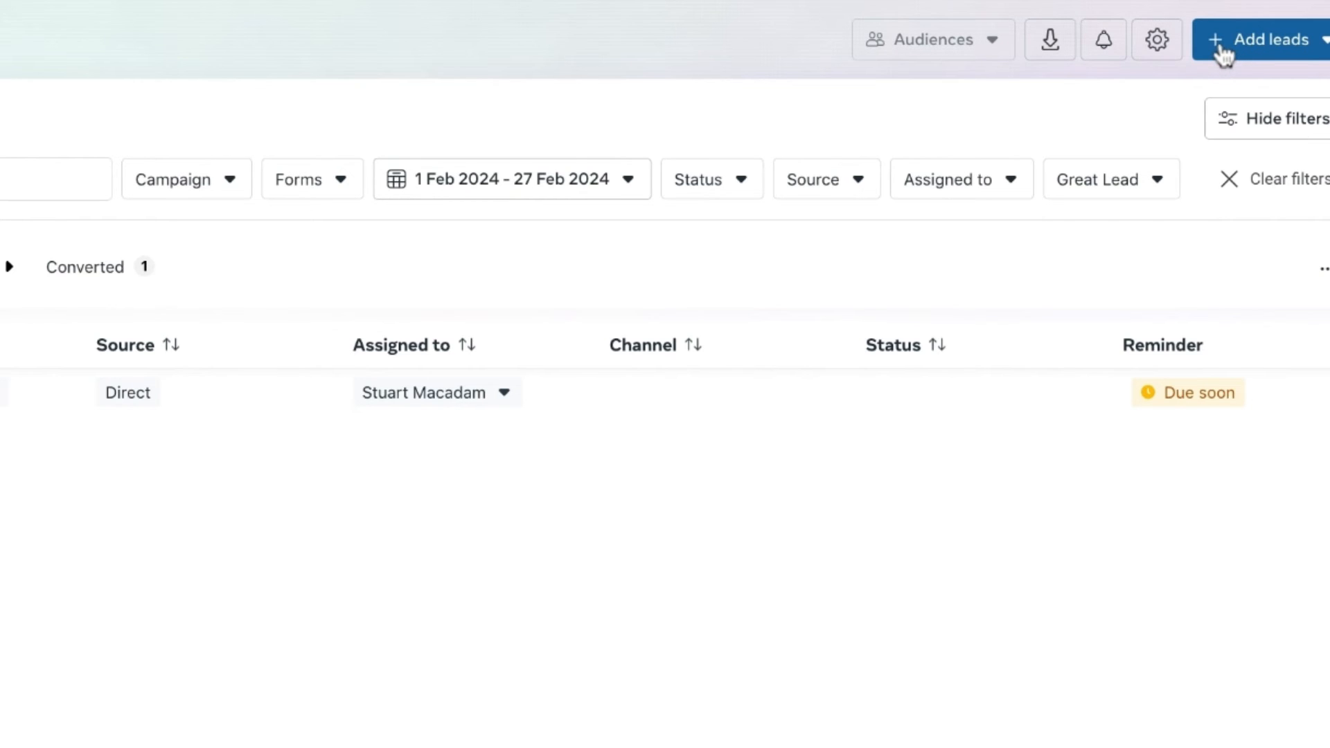
- Create a lead with full name, phone number, e-mail, company name "Company 2" and work phone number, and return to the table with its details closed
{"action": "left_click", "coordinate": [1324, 40]}
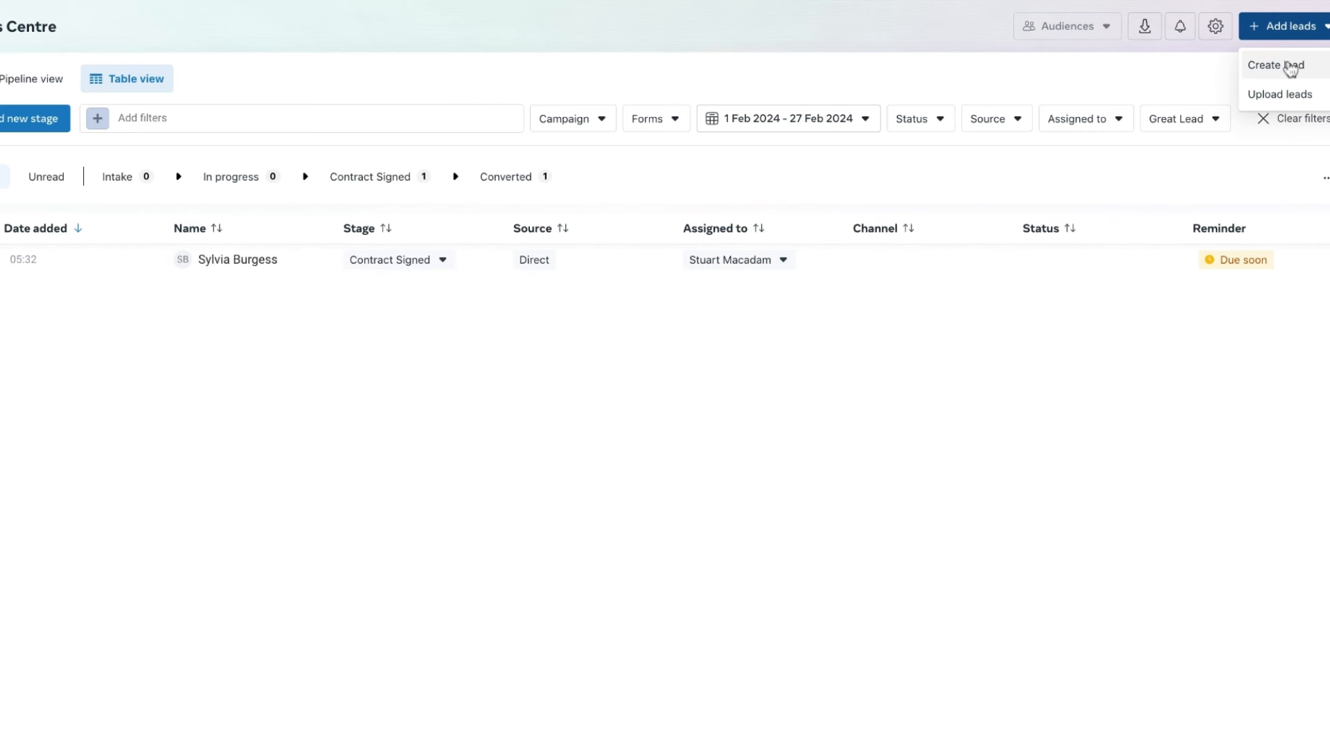
{"action": "left_click", "coordinate": [1291, 70]}
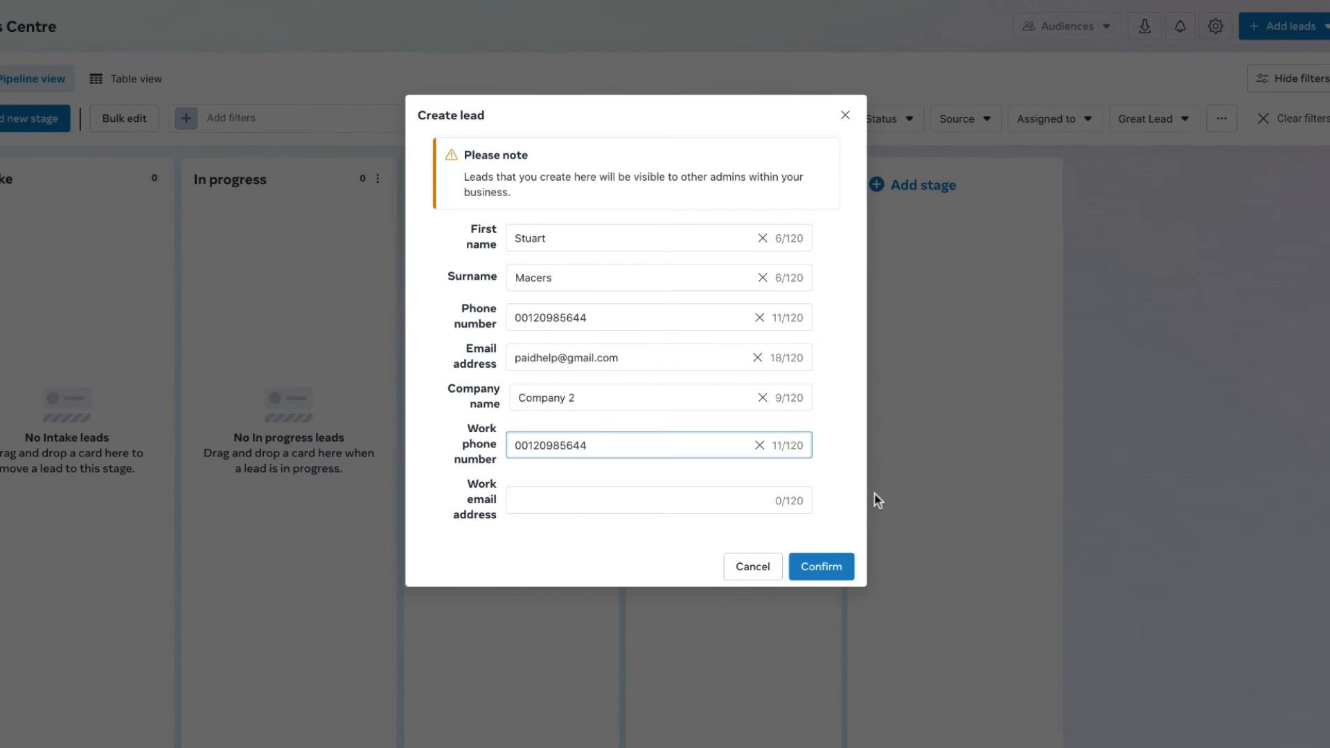
{"action": "left_click", "coordinate": [858, 502]}
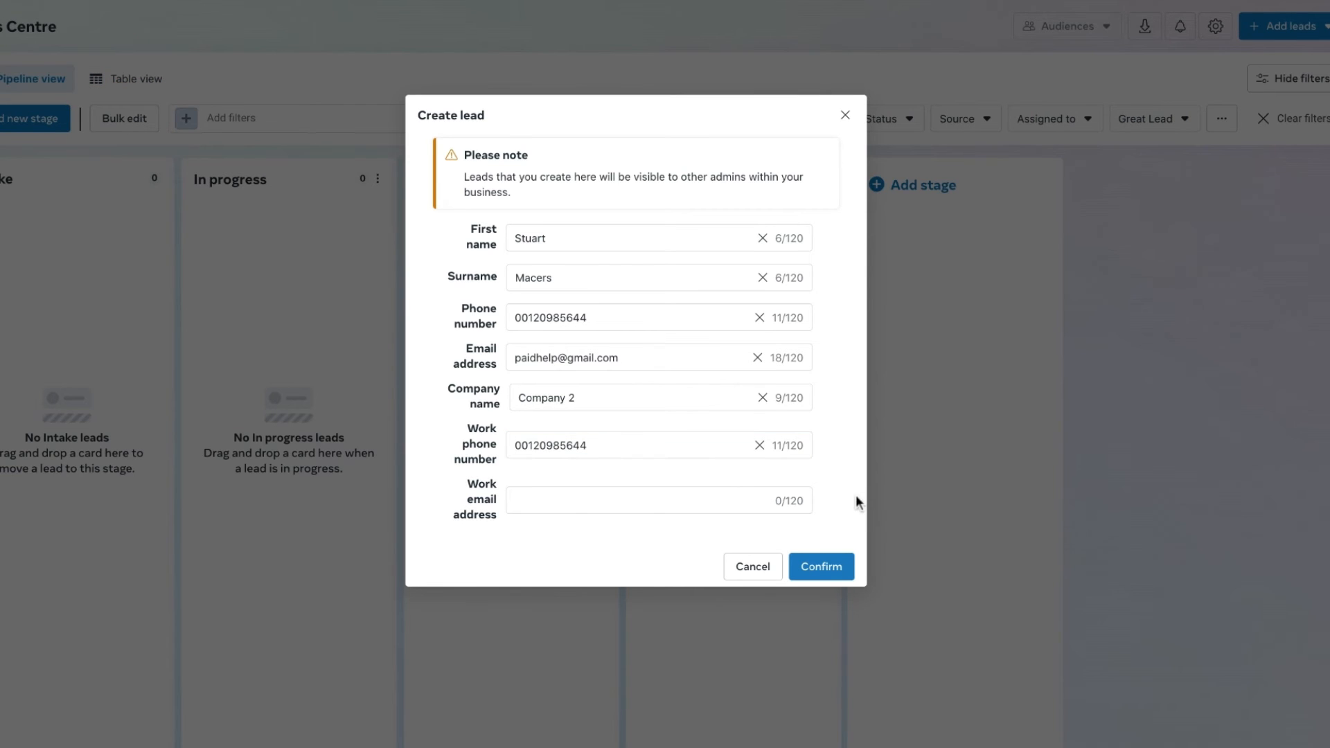
{"action": "left_click", "coordinate": [824, 568]}
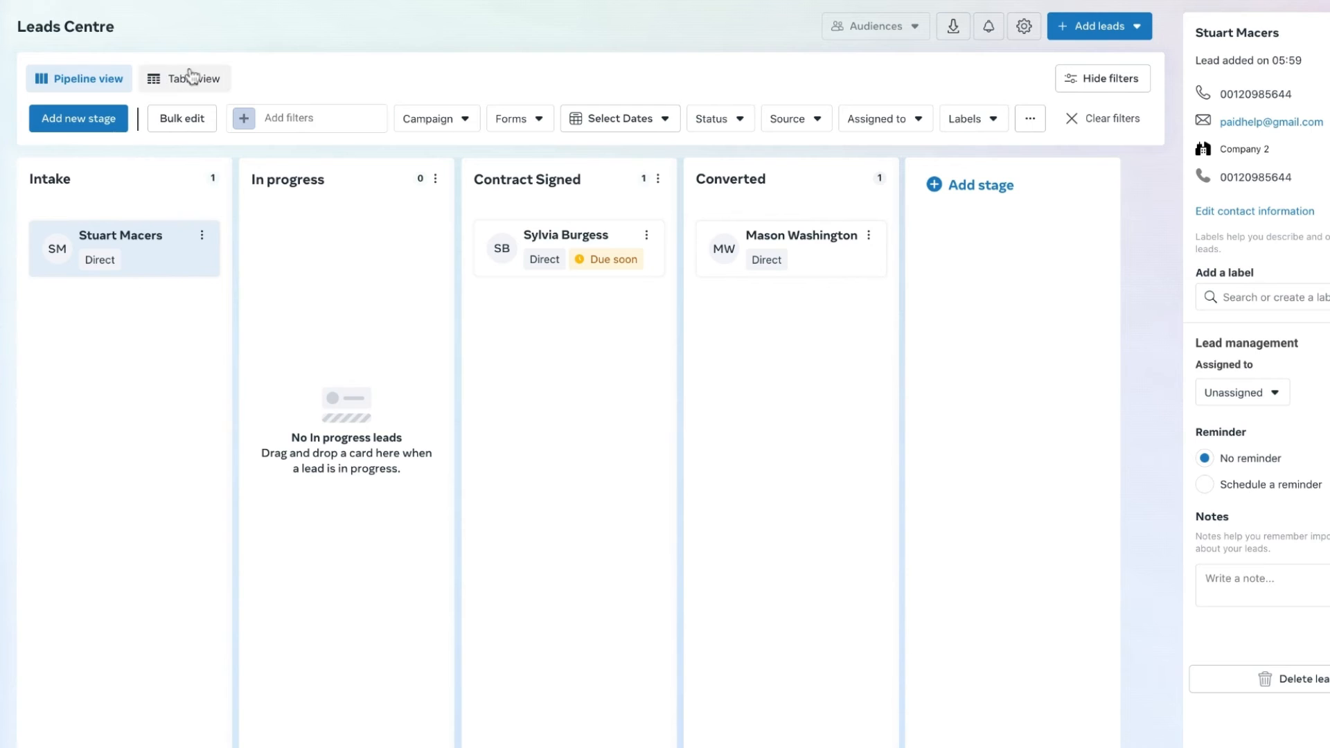
{"action": "left_click", "coordinate": [195, 78]}
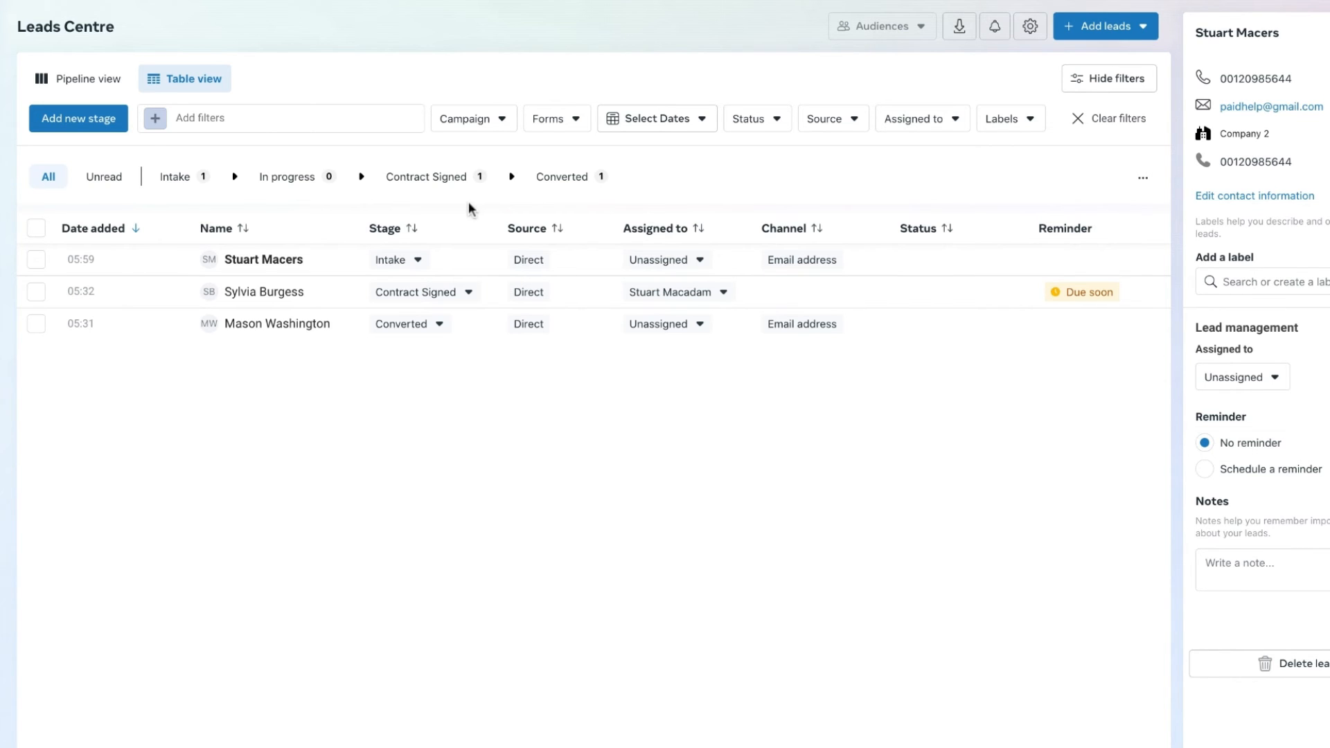
{"action": "left_click", "coordinate": [1328, 33]}
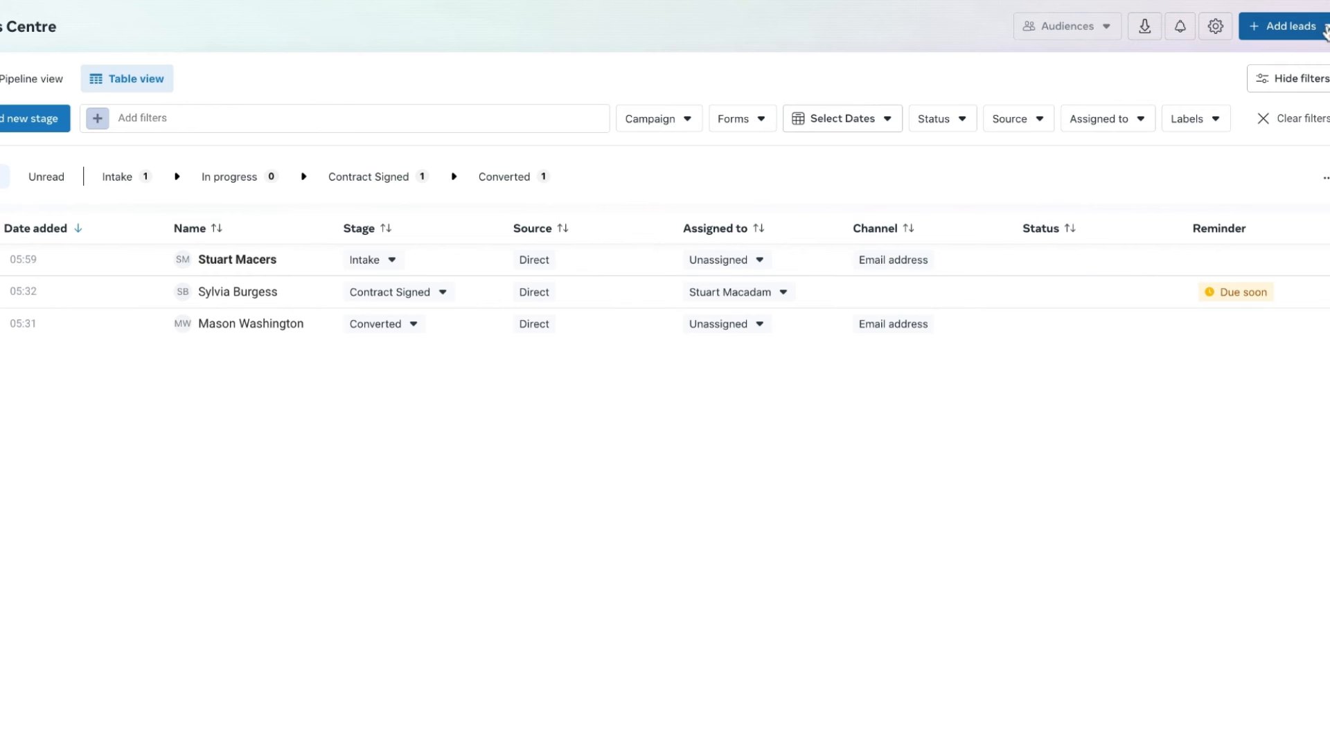
- Open the option to upload leads, and download the leads as a CSV file based on the current filters
{"action": "left_click", "coordinate": [1327, 31]}
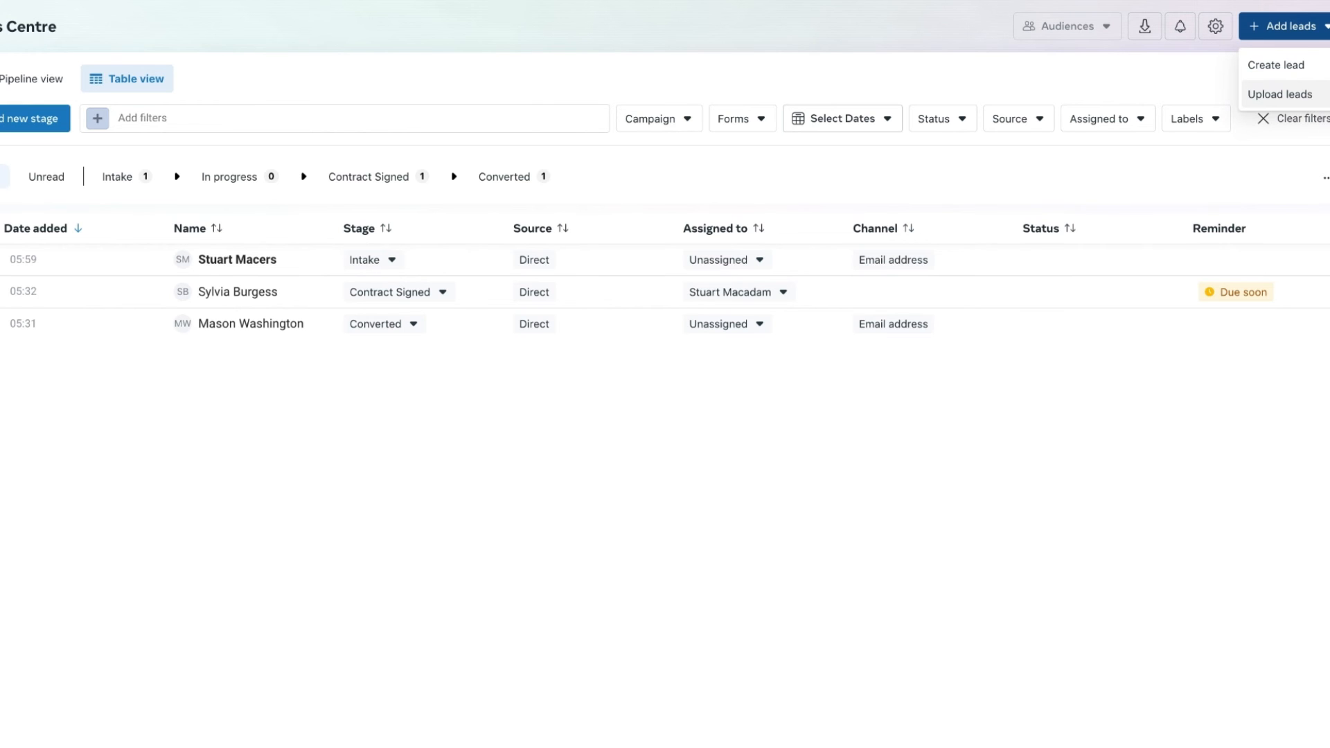
{"action": "left_click", "coordinate": [1279, 94]}
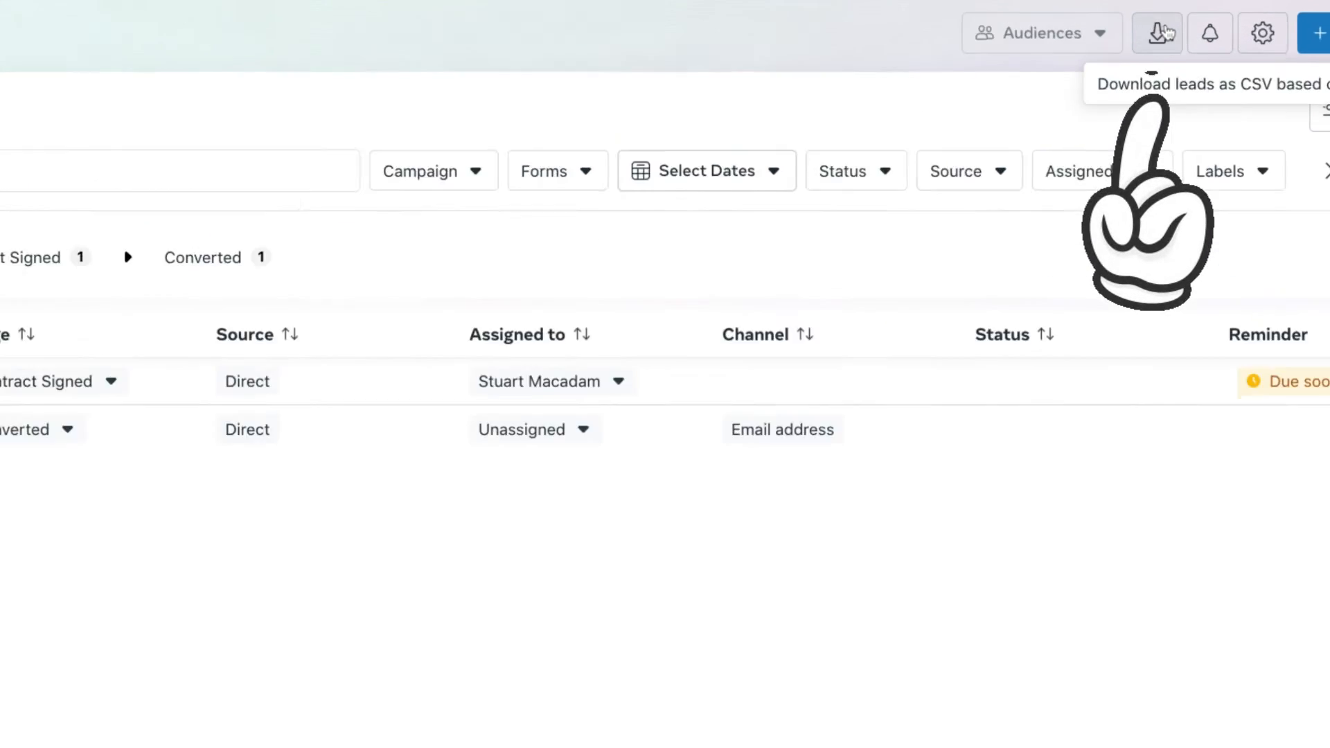
{"action": "left_click", "coordinate": [1166, 32]}
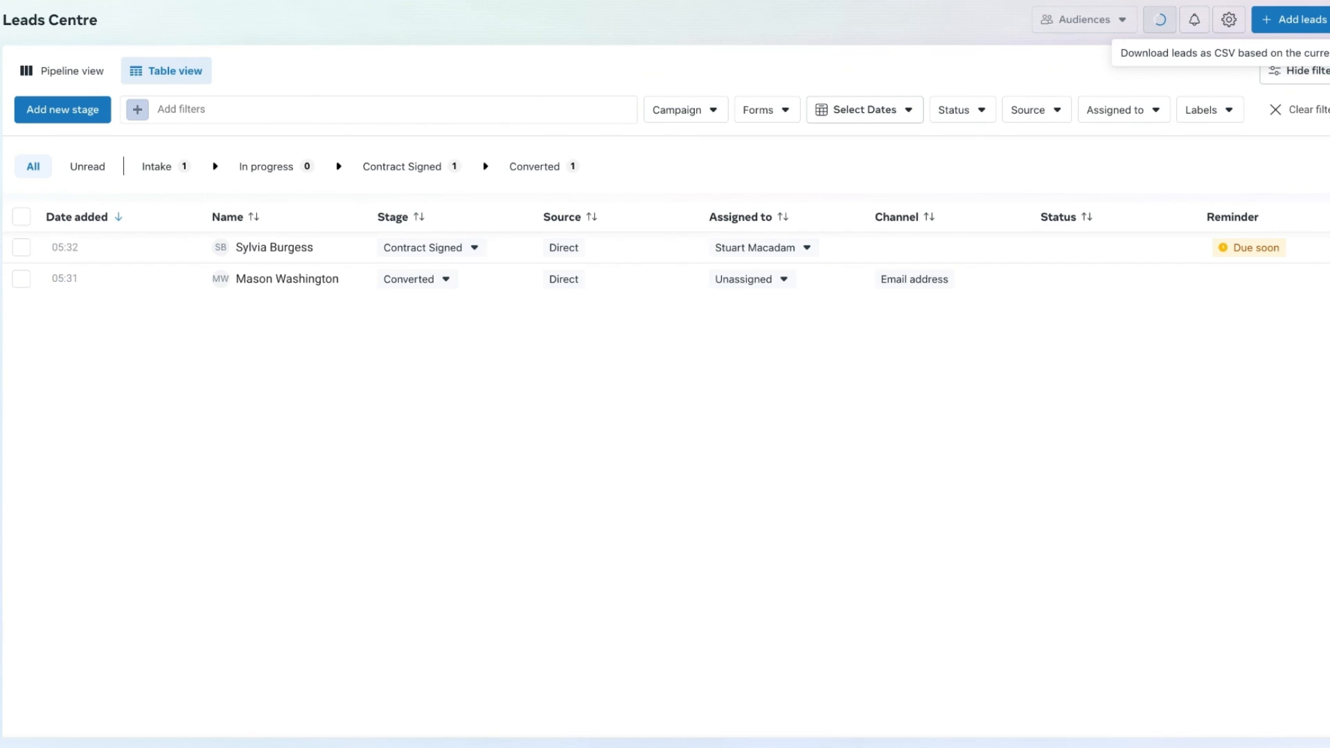